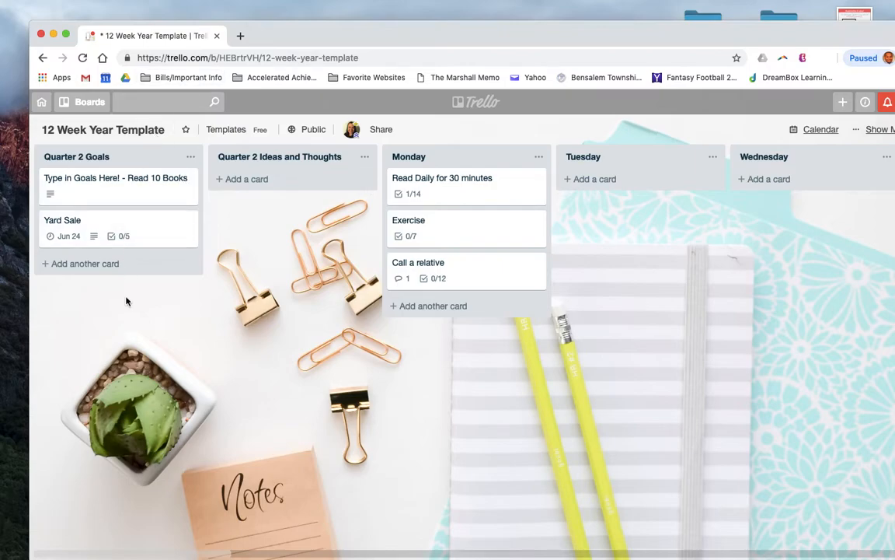
- Add a checklist titled "Books to Read" to the Read 10 Books card in the Quarter 2 Goals list
{"action": "left_click", "coordinate": [105, 263]}
{"action": "left_click", "coordinate": [106, 308]}
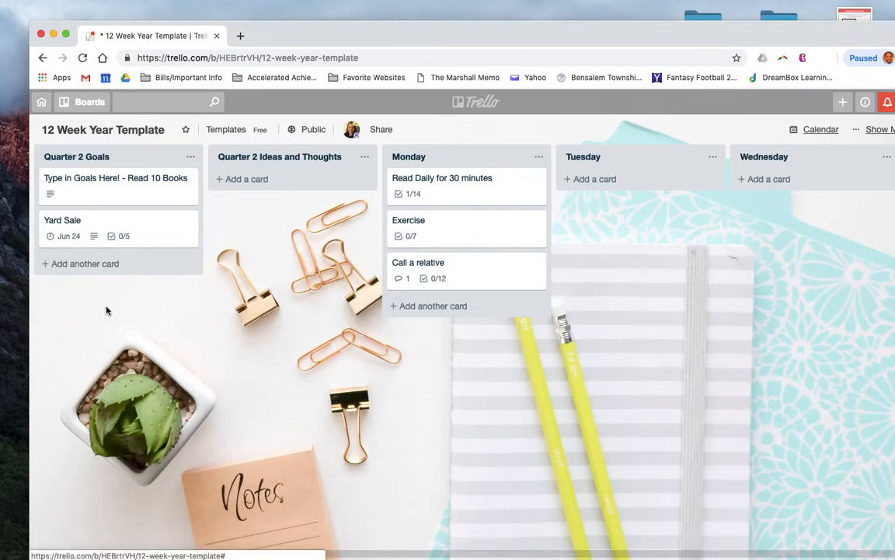
{"action": "left_click", "coordinate": [109, 190]}
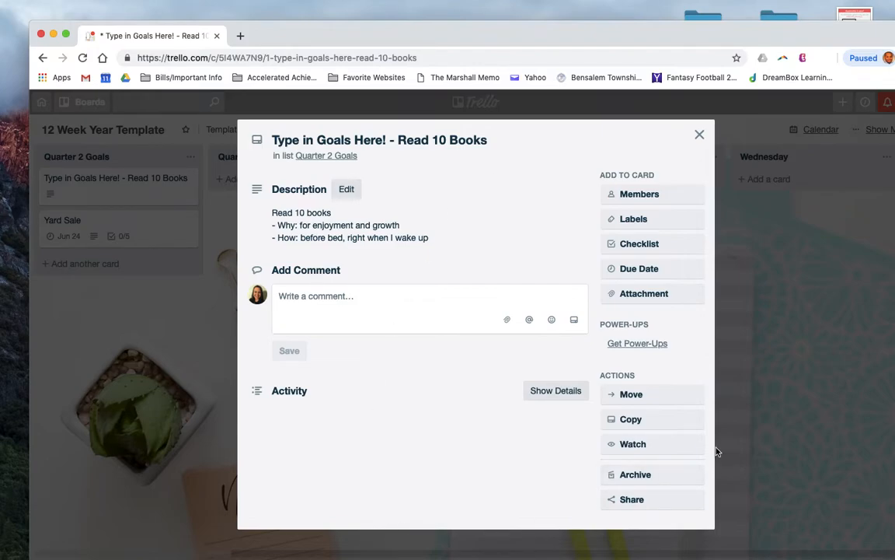
{"action": "left_click", "coordinate": [650, 244]}
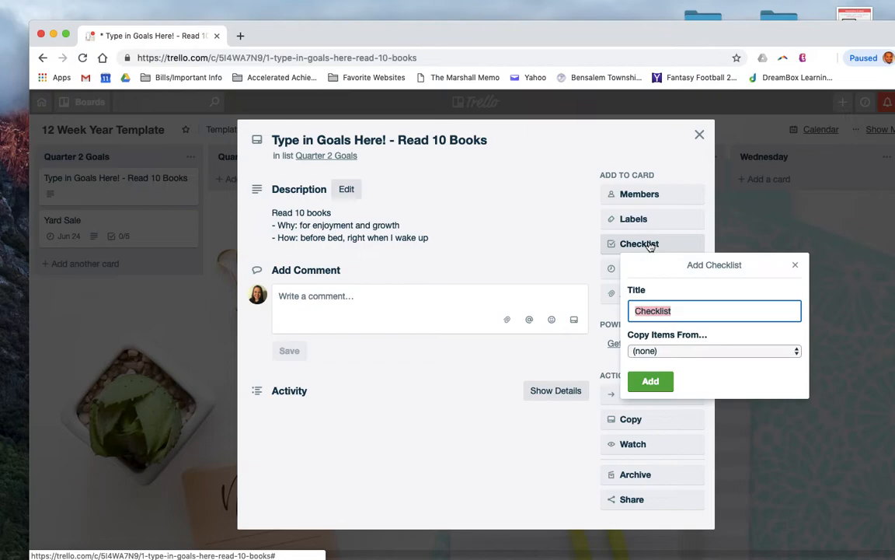
{"action": "type", "text": "Books to Read"}
{"action": "key", "text": "Return"}
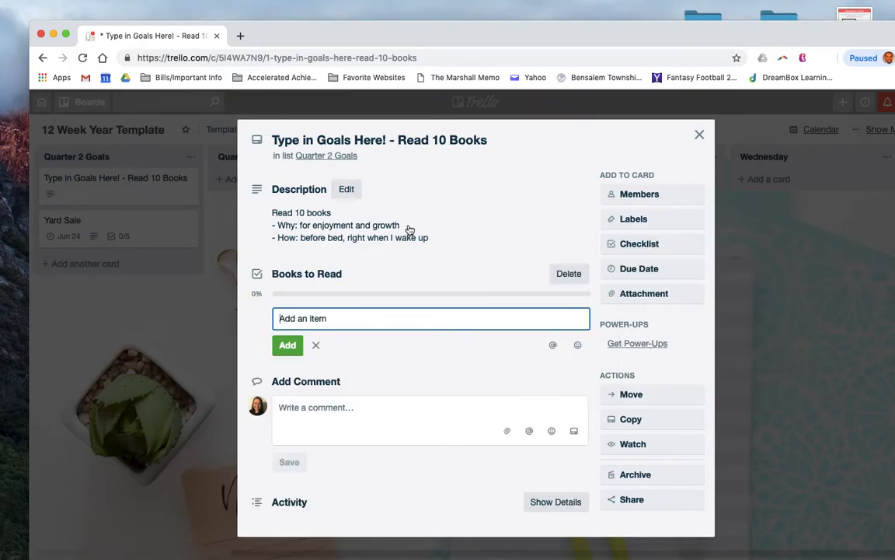
- Add the items "In a dark dark ware" and "Little Fires Everywhere" to the Books to Read checklist and close the card
{"action": "type", "text": "In a dark dark ware"}
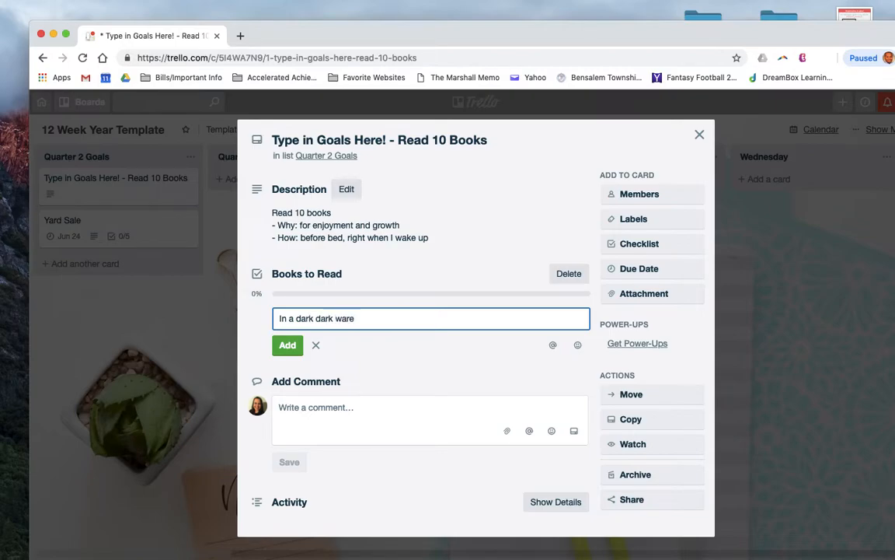
{"action": "key", "text": "Return"}
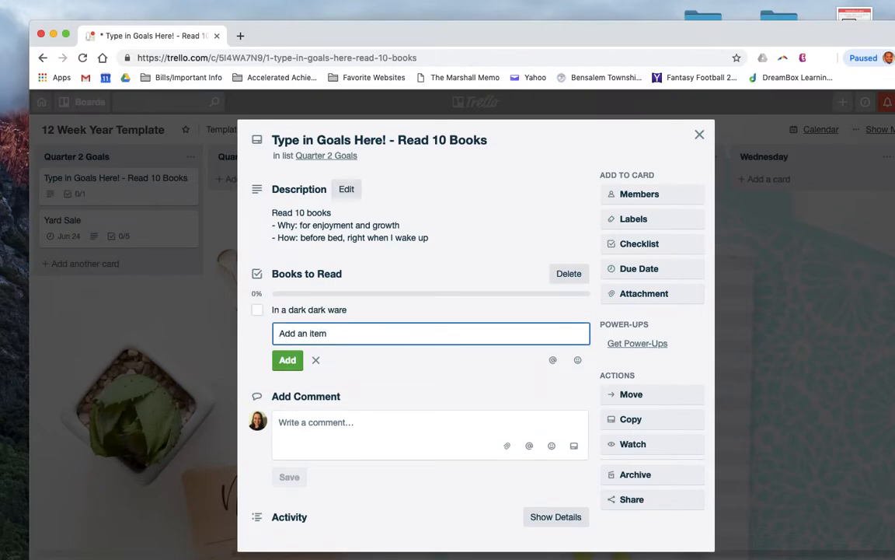
{"action": "type", "text": "Little Fires Everw"}
{"action": "key", "text": "BackSpace"}
{"action": "type", "text": "ywhere"}
{"action": "key", "text": "Return"}
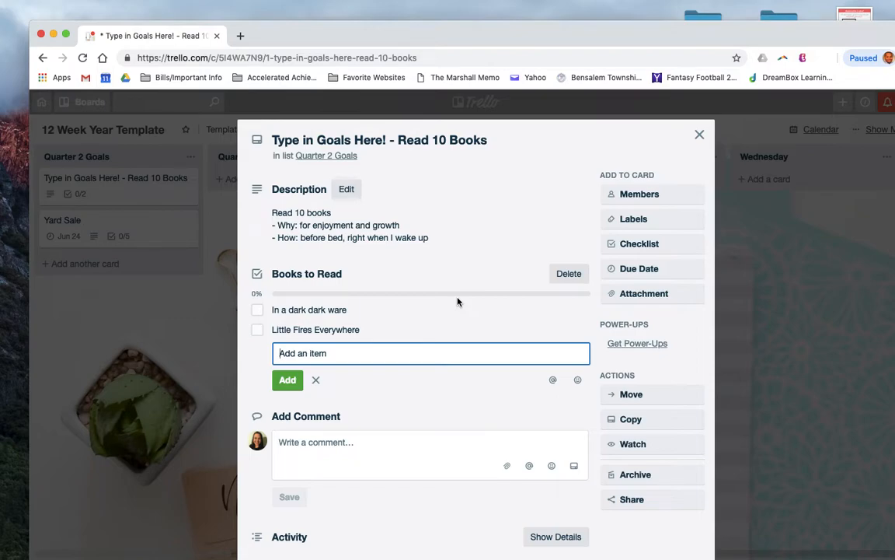
{"action": "left_click", "coordinate": [699, 132]}
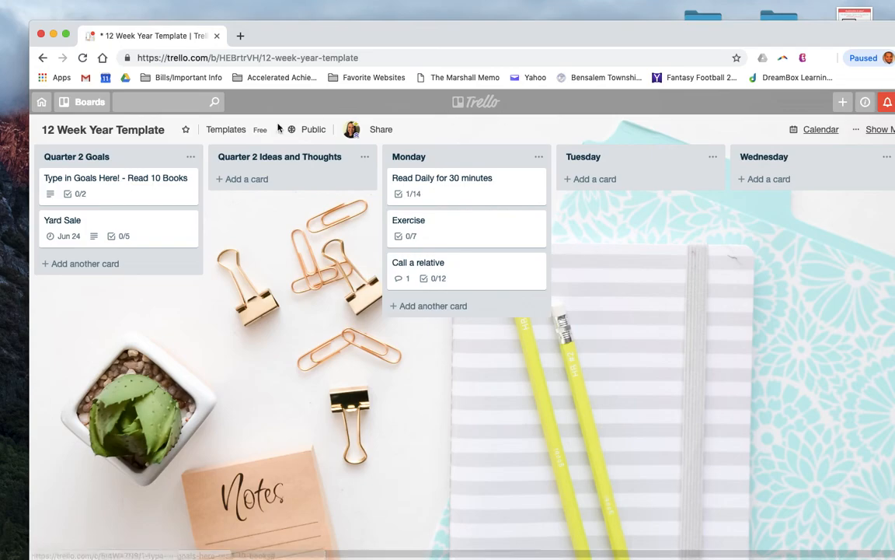
- Review the details of the Yard Sale card and the Read 10 Books card, closing each one
{"action": "left_click", "coordinate": [91, 228]}
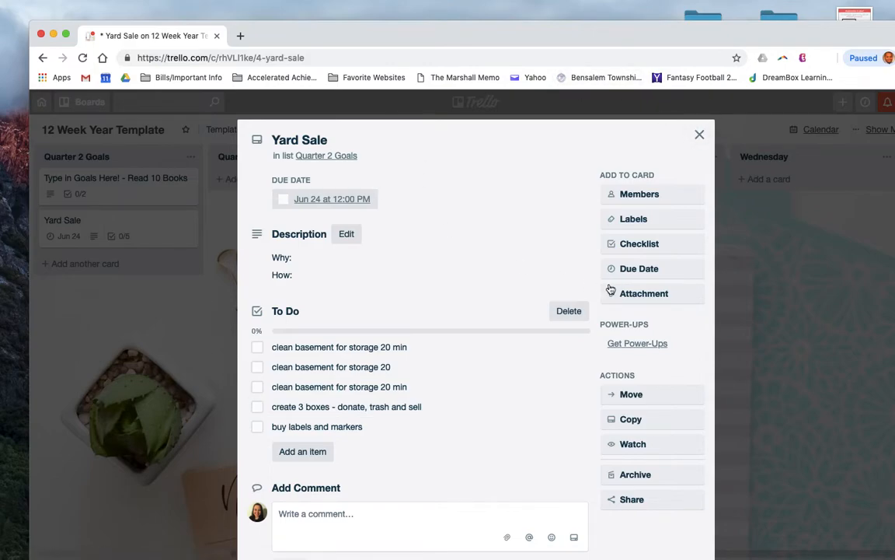
{"action": "left_click", "coordinate": [699, 135]}
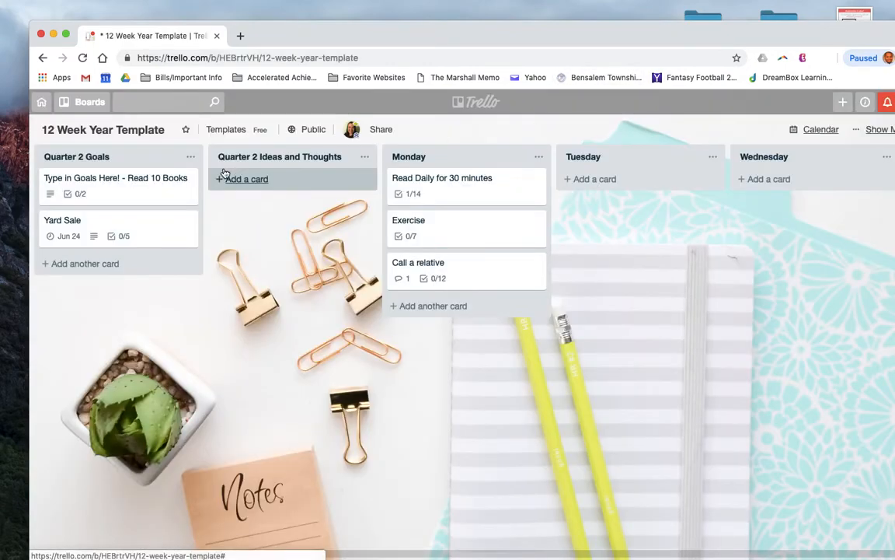
{"action": "left_click", "coordinate": [126, 178]}
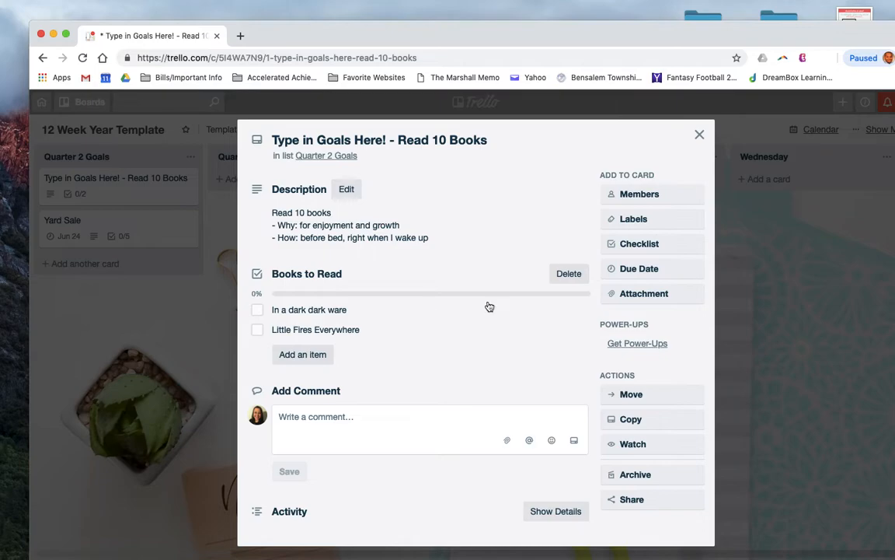
{"action": "left_click", "coordinate": [699, 135]}
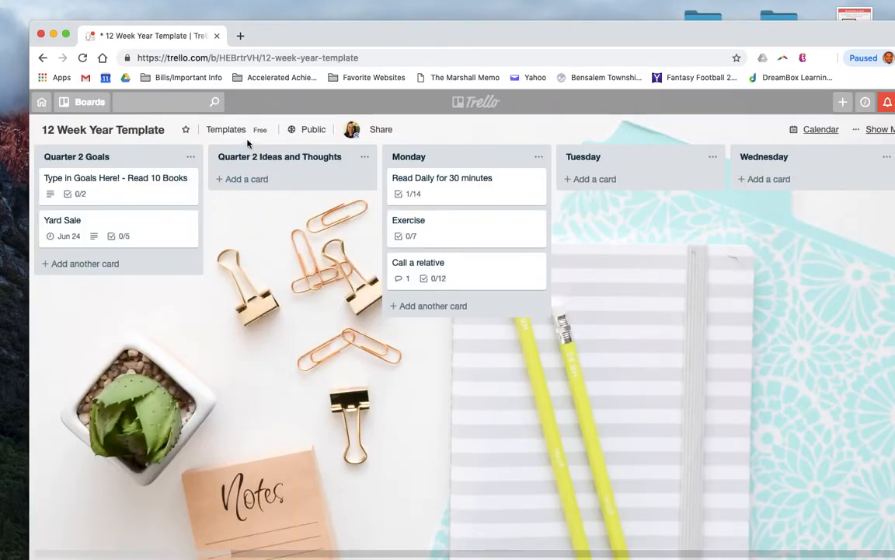
- Swap the Quarter 2 Ideas and Thoughts and Quarter 2 Goals lists, and return them to their original order
{"action": "left_click_drag", "start_coordinate": [233, 155], "coordinate": [76, 154]}
{"action": "left_click_drag", "start_coordinate": [176, 155], "coordinate": [150, 162]}
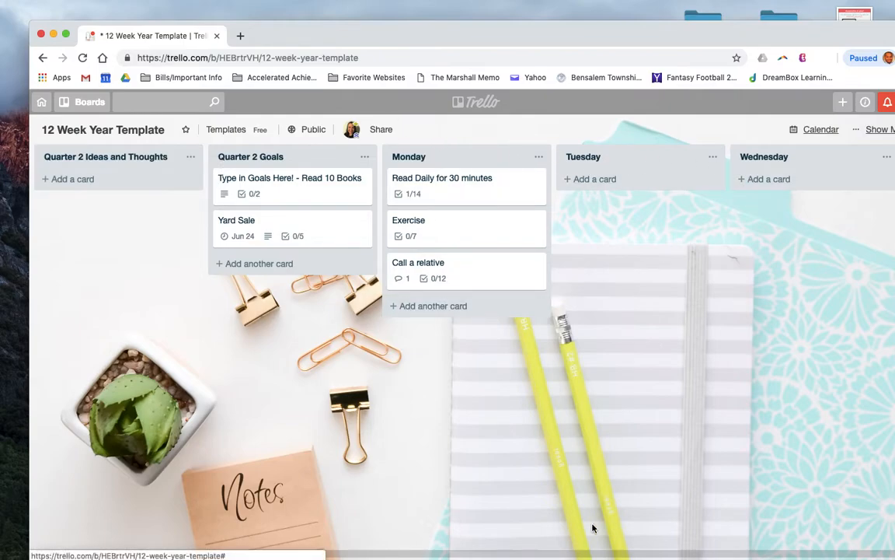
{"action": "left_click_drag", "start_coordinate": [609, 553], "coordinate": [118, 445]}
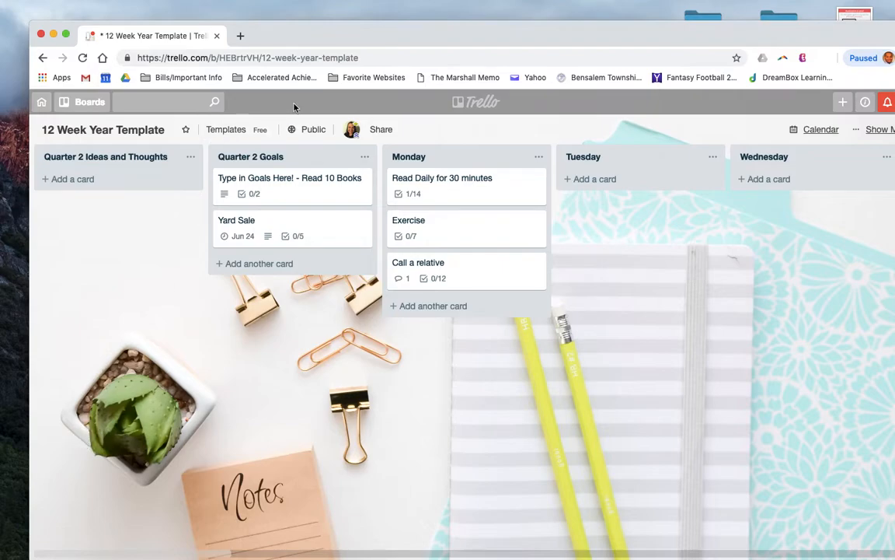
{"action": "left_click_drag", "start_coordinate": [303, 157], "coordinate": [140, 148]}
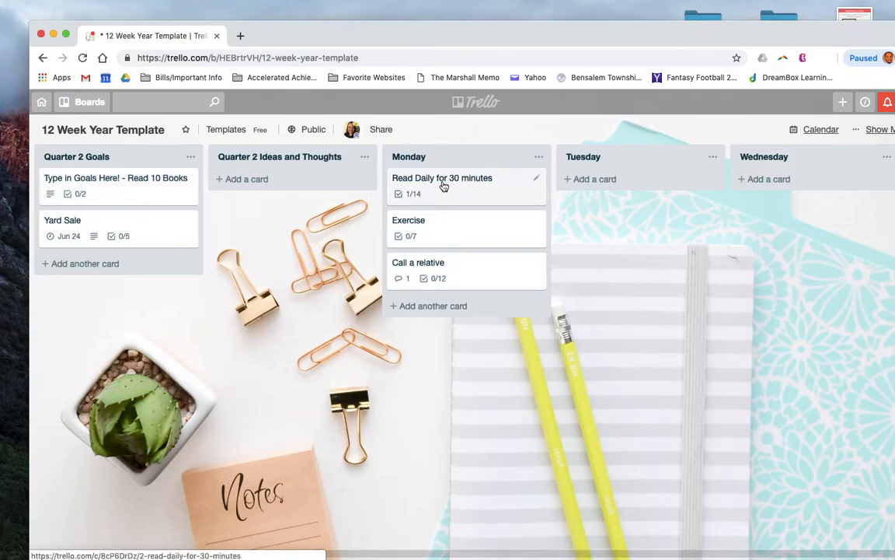
- Open the Read Daily for 30 minutes card in the Monday list and uncheck 4/1 in its Week 1 checklist
{"action": "left_click", "coordinate": [425, 306]}
{"action": "left_click", "coordinate": [453, 351]}
{"action": "left_click", "coordinate": [460, 192]}
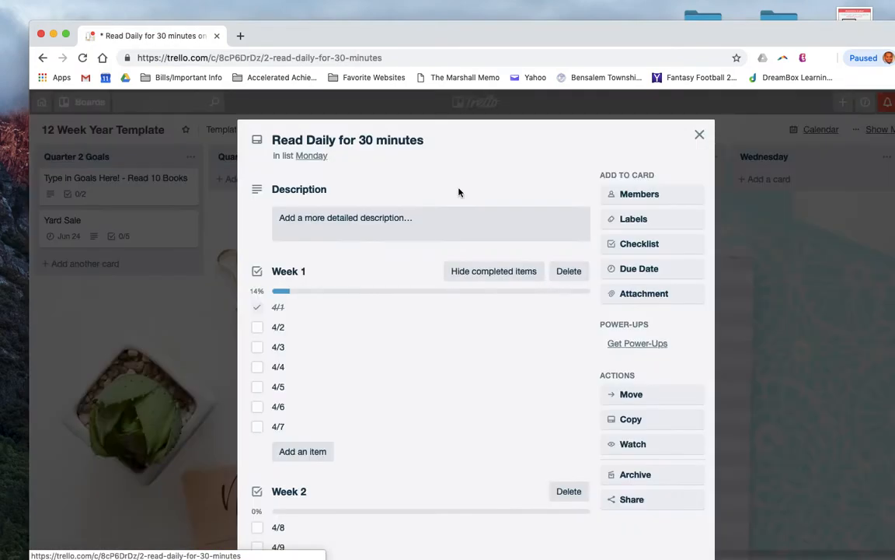
{"action": "left_click", "coordinate": [258, 308]}
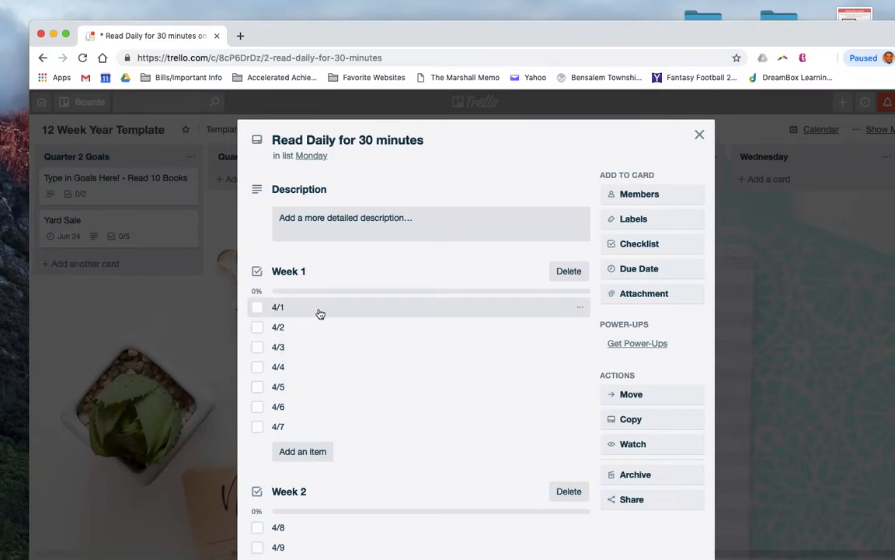
- Check off the items 4/1 through 4/6 in the Week 1 checklist
{"action": "scroll", "coordinate": [314, 329], "scroll_direction": "down", "scroll_amount": 5}
{"action": "scroll", "coordinate": [313, 329], "scroll_direction": "up", "scroll_amount": 2}
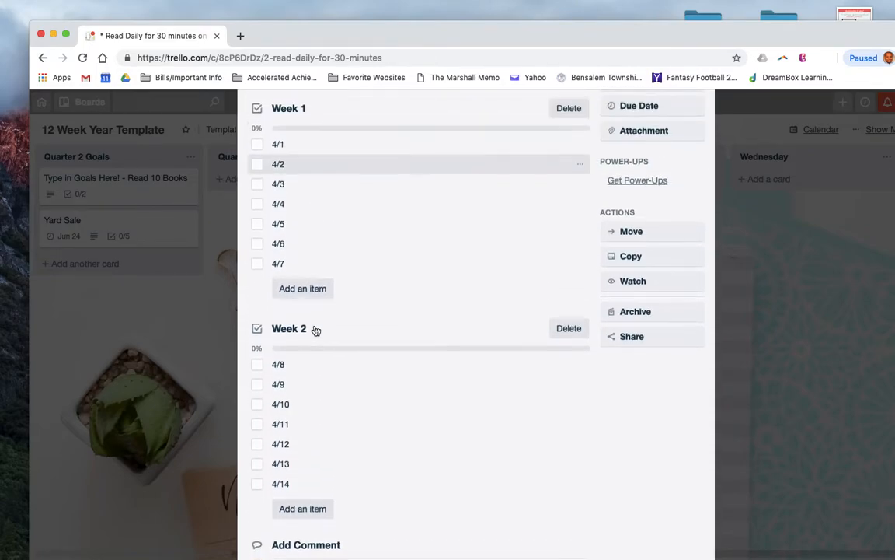
{"action": "scroll", "coordinate": [314, 330], "scroll_direction": "up", "scroll_amount": 2}
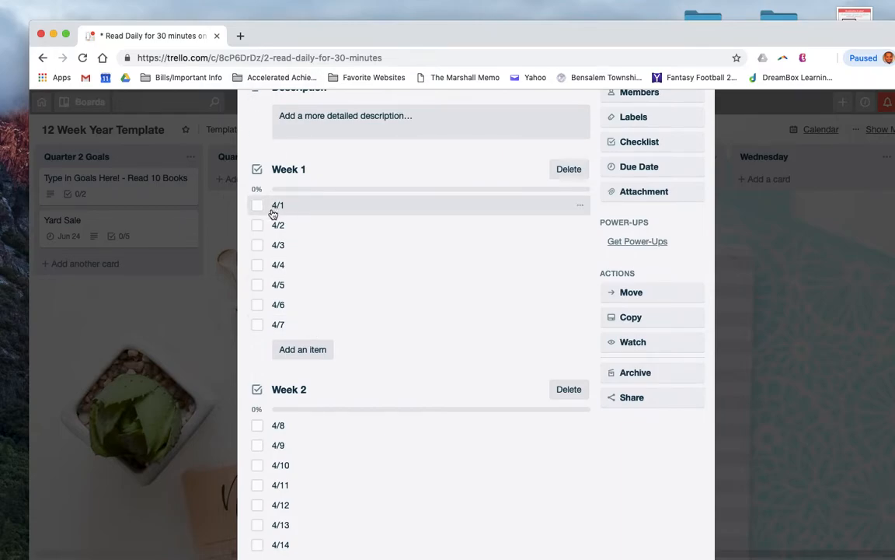
{"action": "scroll", "coordinate": [424, 261], "scroll_direction": "down", "scroll_amount": 3}
{"action": "scroll", "coordinate": [417, 278], "scroll_direction": "up", "scroll_amount": 6}
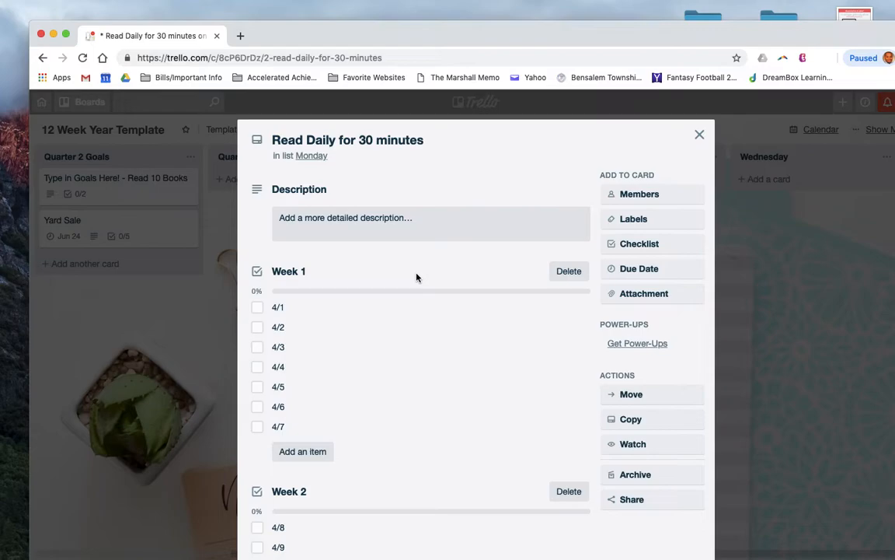
{"action": "scroll", "coordinate": [350, 296], "scroll_direction": "down", "scroll_amount": 2}
{"action": "left_click", "coordinate": [256, 259]}
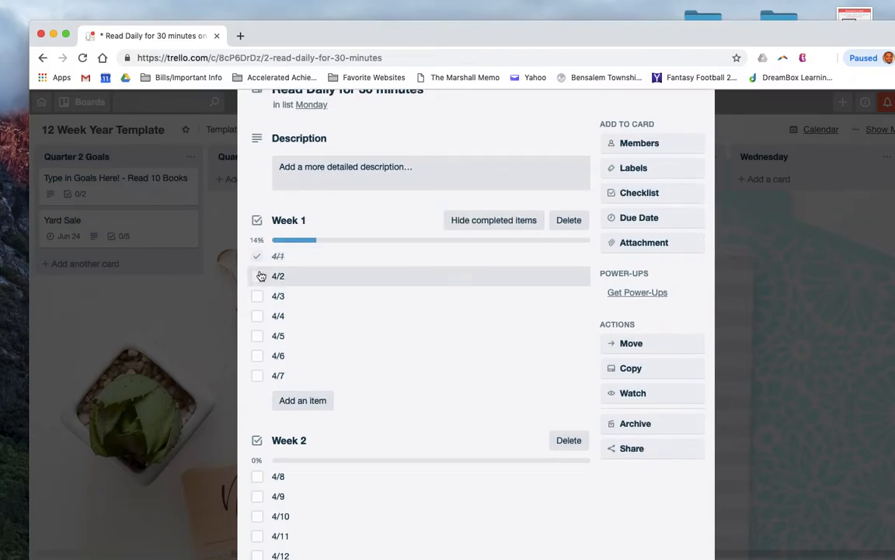
{"action": "left_click", "coordinate": [259, 276]}
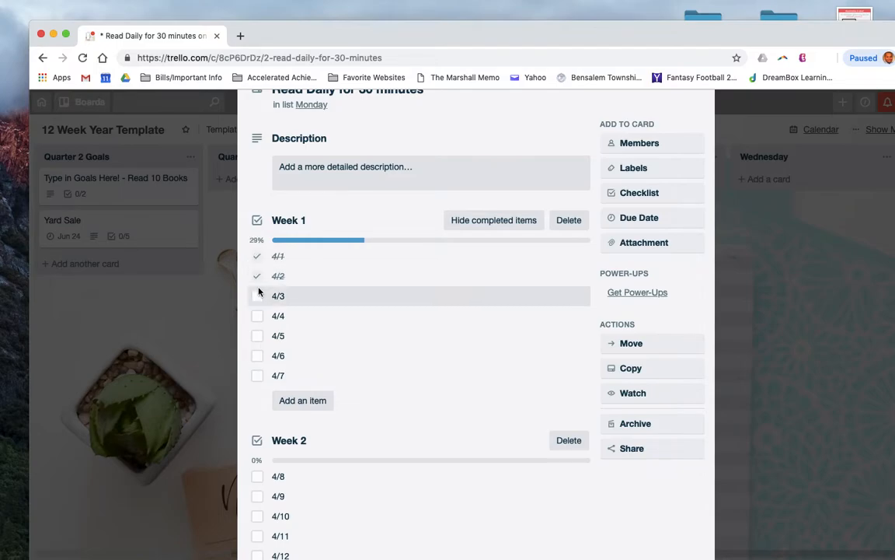
{"action": "left_click", "coordinate": [260, 290]}
{"action": "left_click", "coordinate": [258, 299]}
{"action": "left_click", "coordinate": [258, 317]}
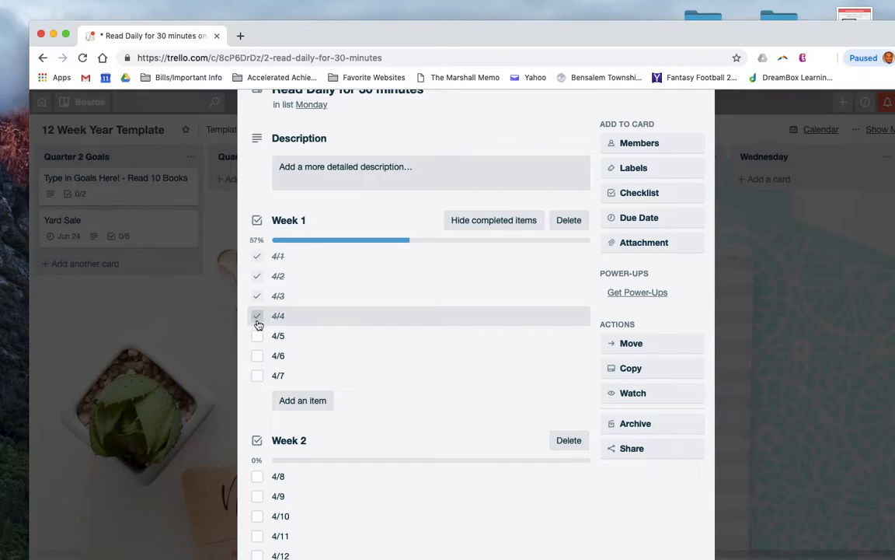
{"action": "left_click", "coordinate": [259, 337]}
{"action": "left_click", "coordinate": [258, 357]}
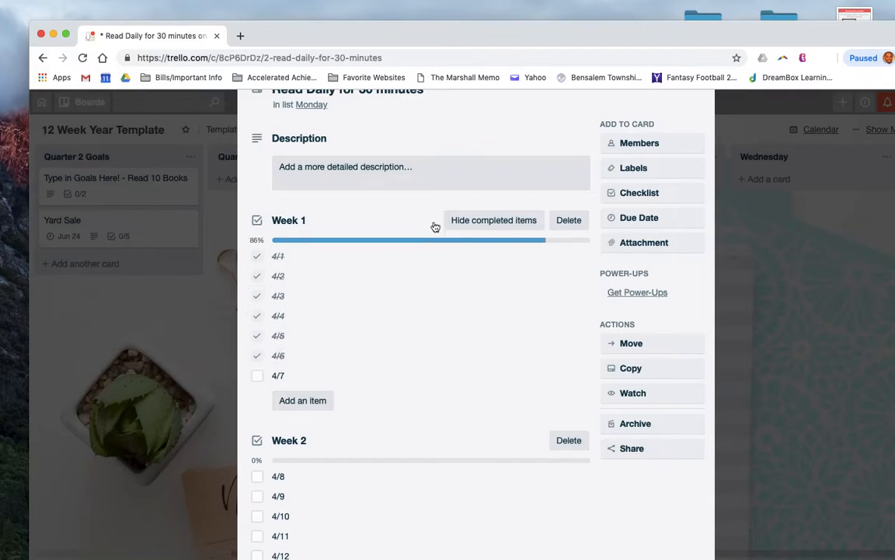
- Uncheck the items 4/1 through 4/6 in the Week 1 checklist
{"action": "left_click", "coordinate": [258, 356]}
{"action": "left_click", "coordinate": [257, 336]}
{"action": "left_click", "coordinate": [257, 316]}
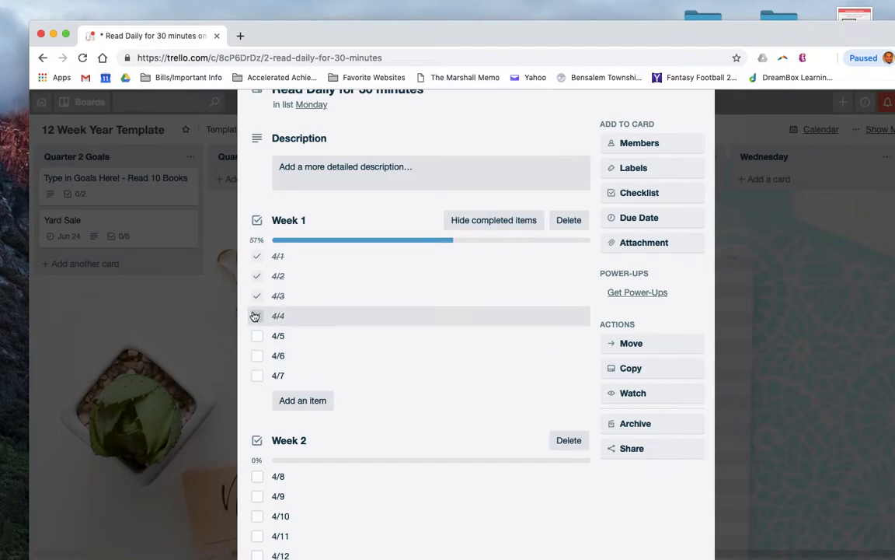
{"action": "left_click", "coordinate": [256, 276]}
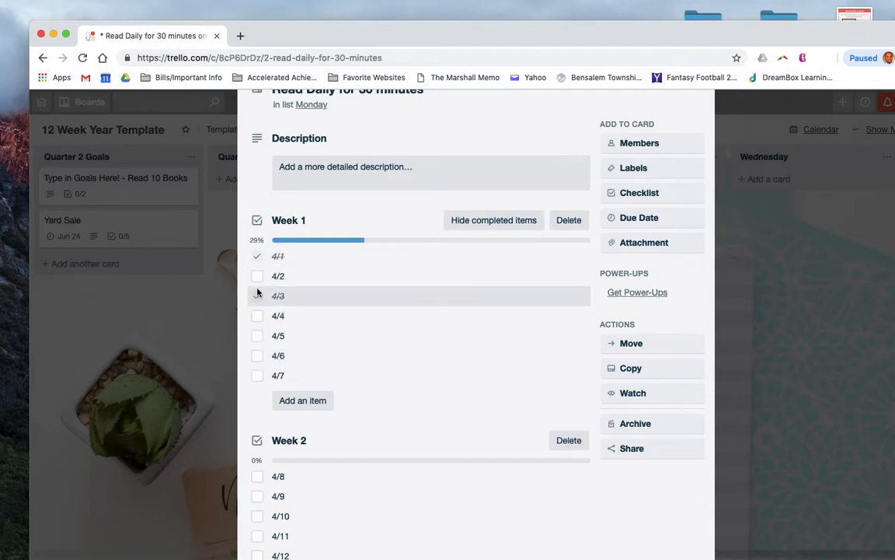
{"action": "left_click", "coordinate": [257, 296]}
{"action": "left_click", "coordinate": [256, 256]}
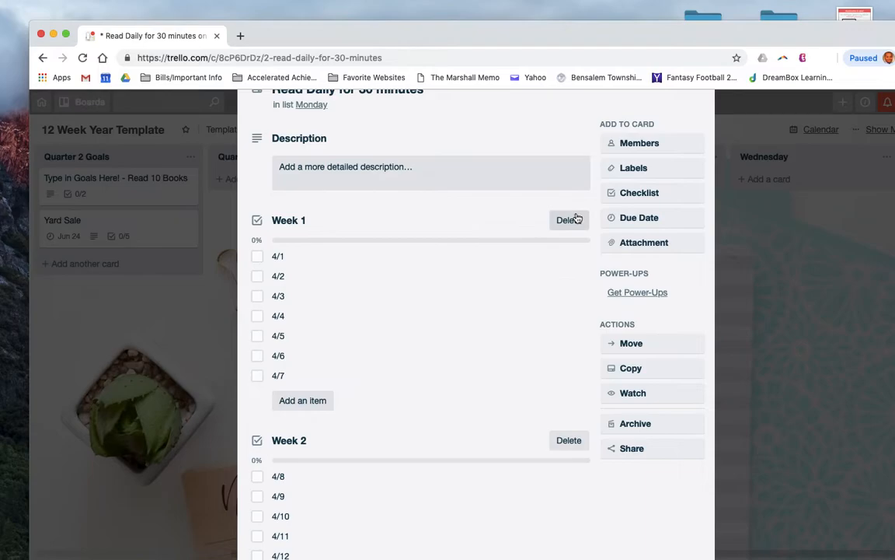
- Add a new checklist titled "Week 3" to the Read Daily for 30 minutes card
{"action": "left_click", "coordinate": [627, 193]}
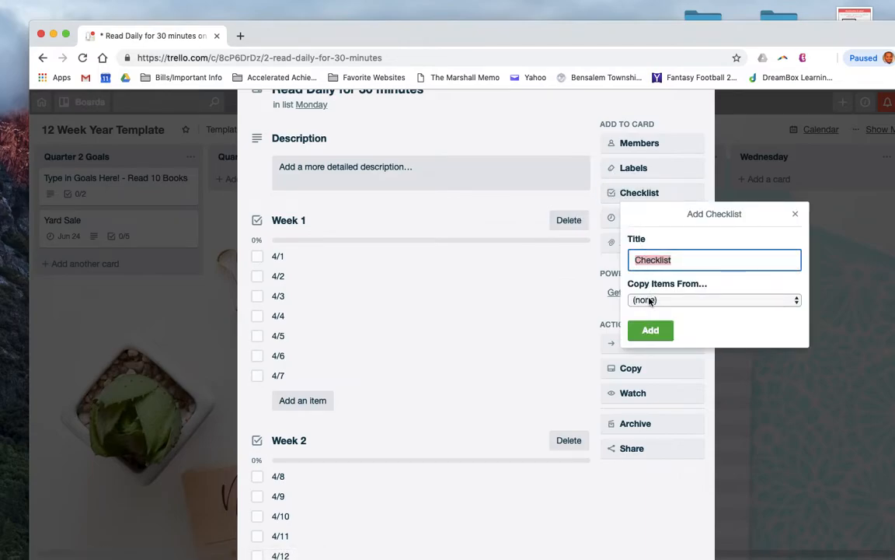
{"action": "type", "text": "Week 3"}
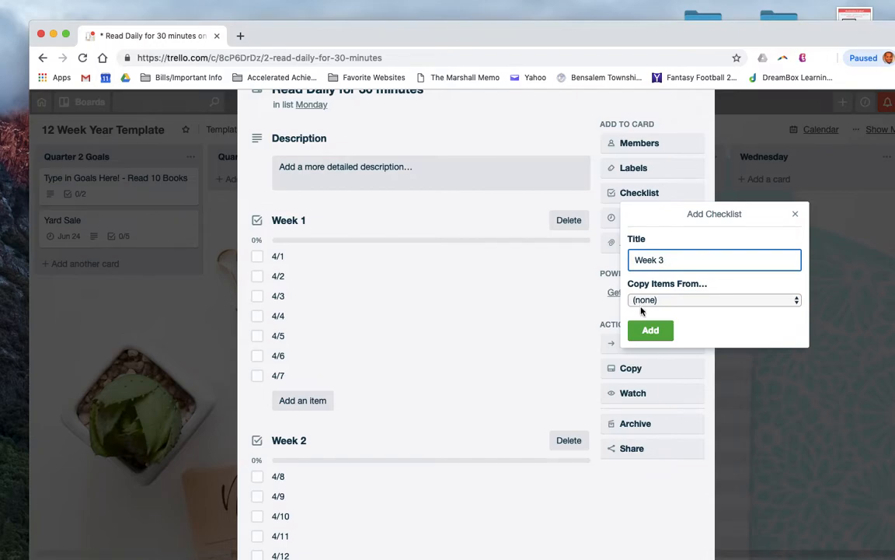
{"action": "left_click", "coordinate": [646, 333]}
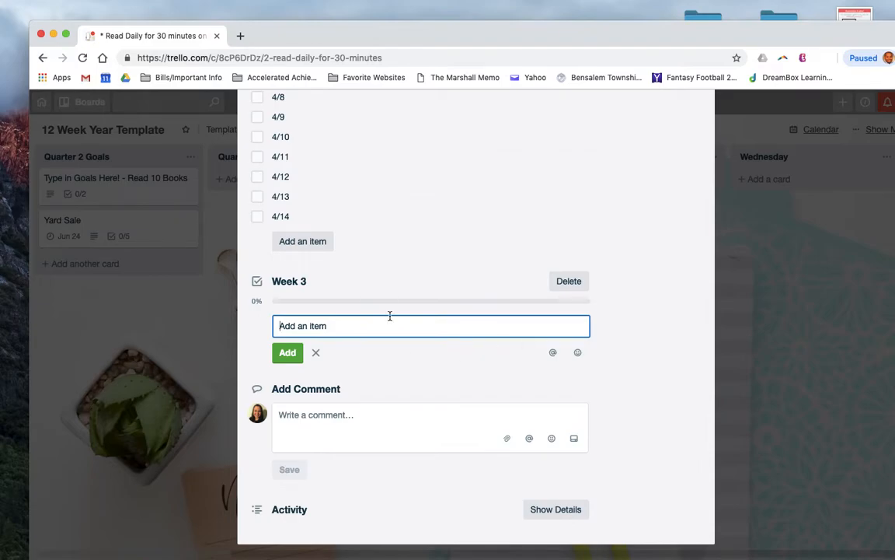
- Add one item for each date from 4/15 through 4/21 to the Week 3 checklist
{"action": "scroll", "coordinate": [342, 168], "scroll_direction": "down", "scroll_amount": 1}
{"action": "scroll", "coordinate": [342, 168], "scroll_direction": "up", "scroll_amount": 5}
{"action": "scroll", "coordinate": [342, 168], "scroll_direction": "down", "scroll_amount": 4}
{"action": "type", "text": "4/15"}
{"action": "key", "text": "Return"}
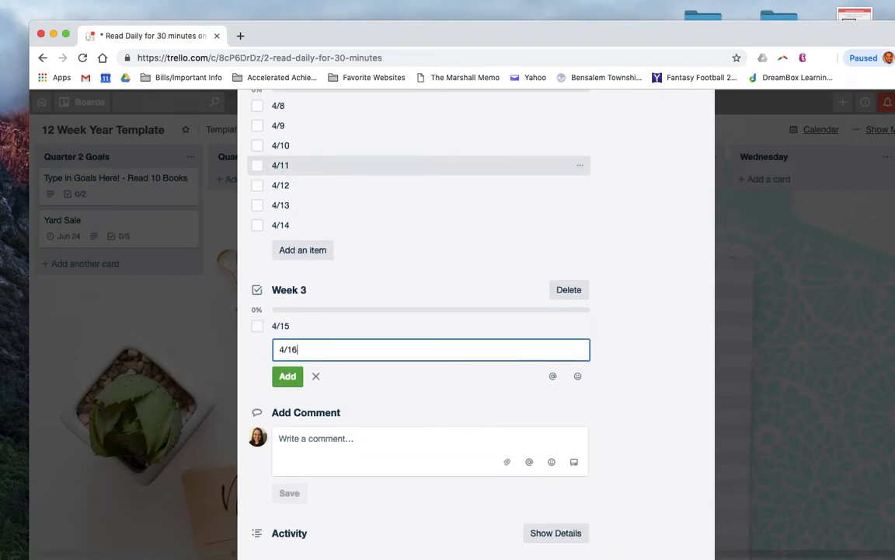
{"action": "key", "text": "Return"}
{"action": "key", "text": "Return"}
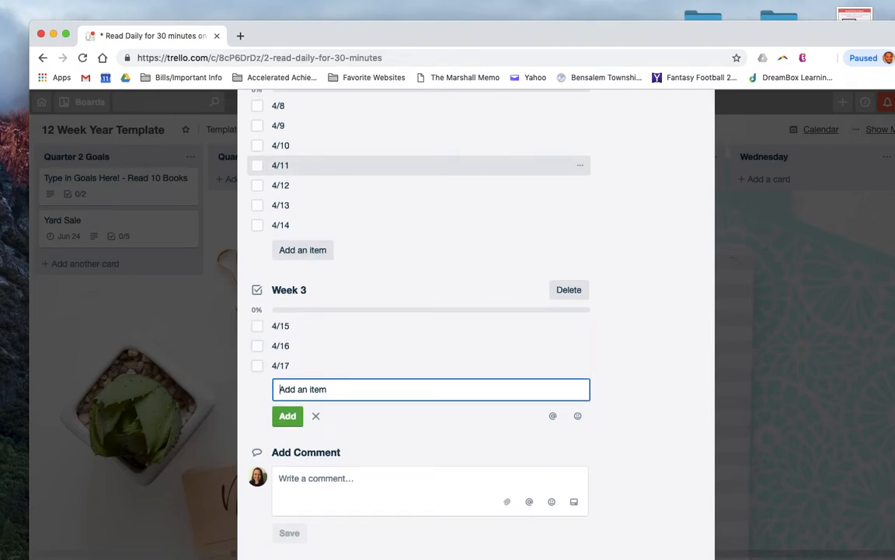
{"action": "type", "text": "4/18"}
{"action": "key", "text": "Return"}
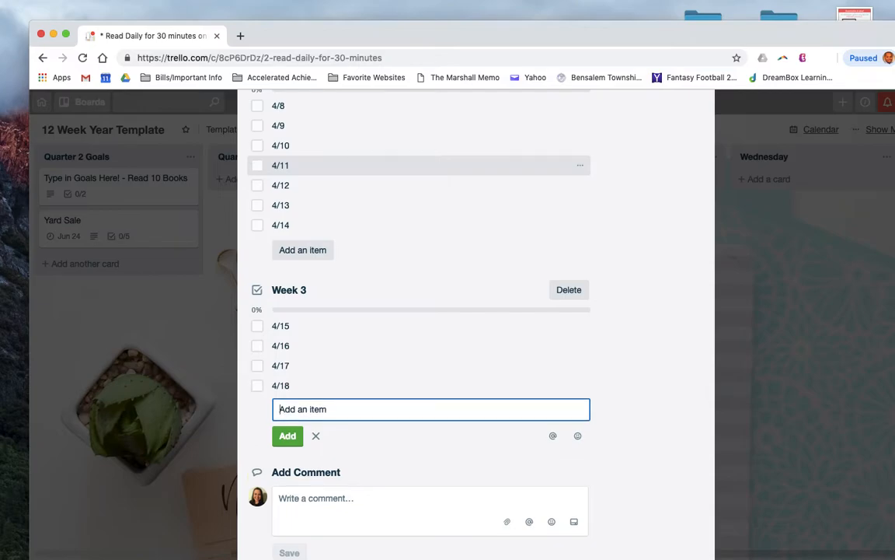
{"action": "type", "text": "4/19"}
{"action": "key", "text": "Return"}
{"action": "type", "text": "4/20"}
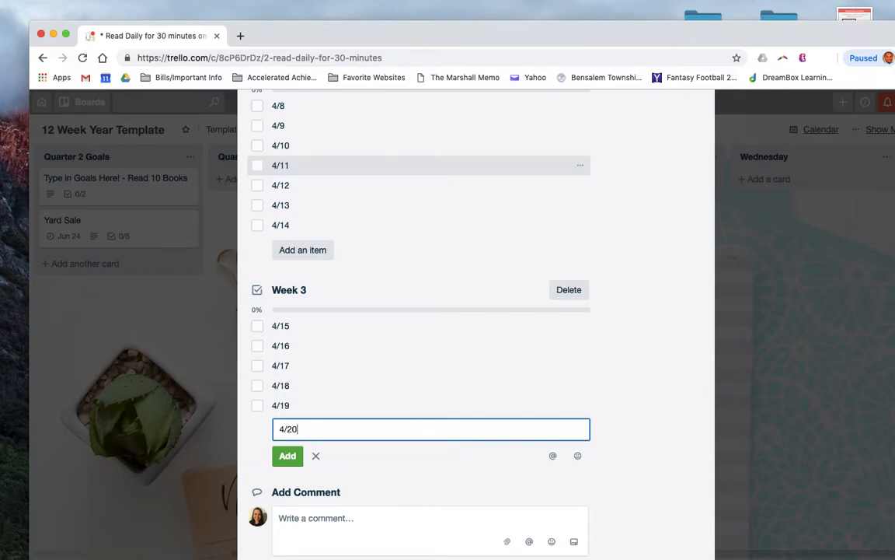
{"action": "key", "text": "Return"}
{"action": "type", "text": "4/21"}
{"action": "key", "text": "Return"}
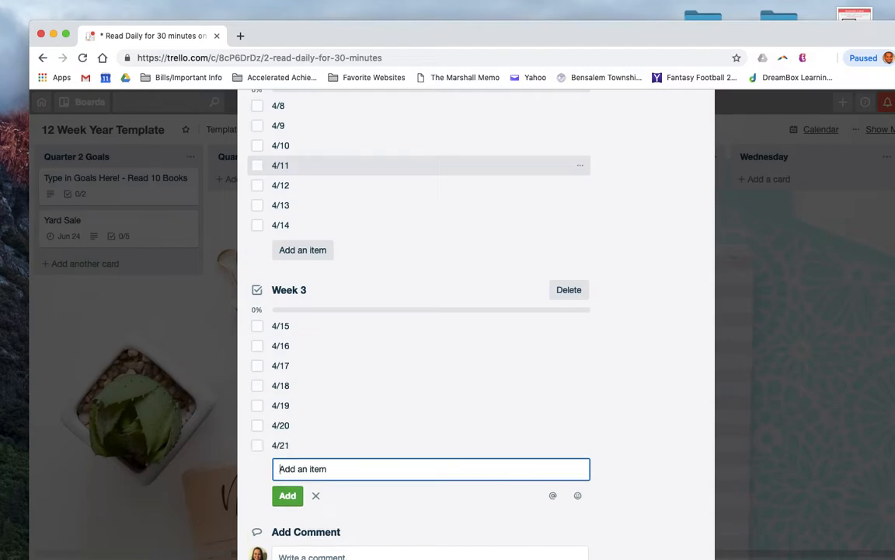
- Check off the 4/1 item in the Week 1 checklist of the Read Daily for 30 minutes card and close the card
{"action": "left_click", "coordinate": [319, 495]}
{"action": "scroll", "coordinate": [397, 191], "scroll_direction": "up", "scroll_amount": 10}
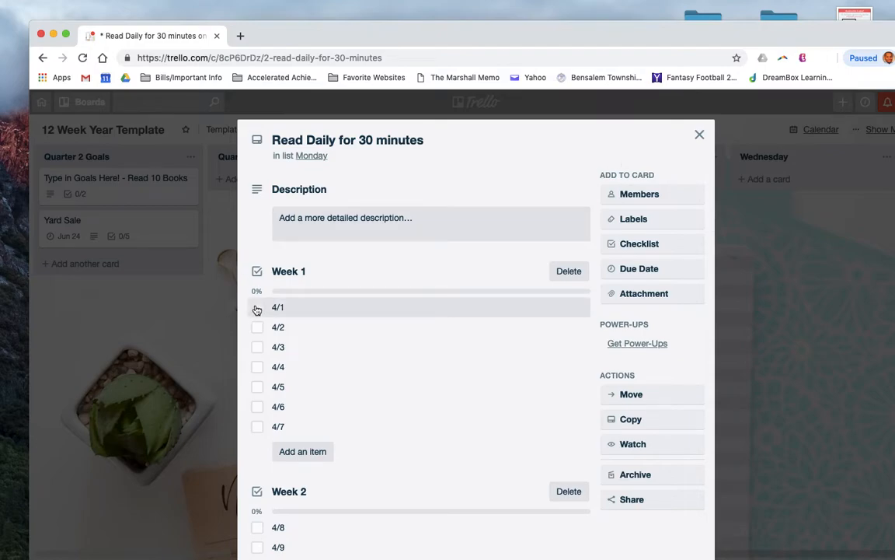
{"action": "left_click", "coordinate": [257, 309]}
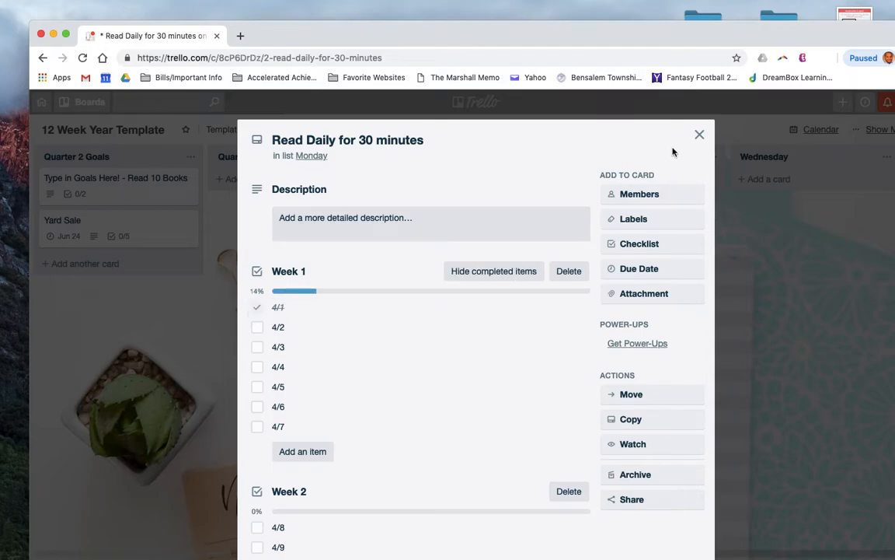
{"action": "left_click", "coordinate": [699, 137]}
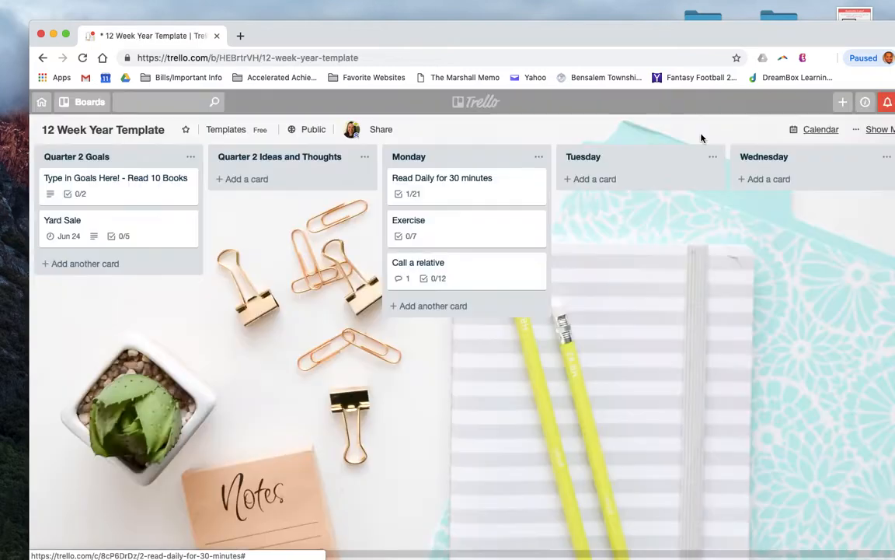
{"action": "left_click_drag", "start_coordinate": [413, 185], "coordinate": [509, 193]}
{"action": "left_click", "coordinate": [537, 178]}
{"action": "left_click", "coordinate": [577, 222]}
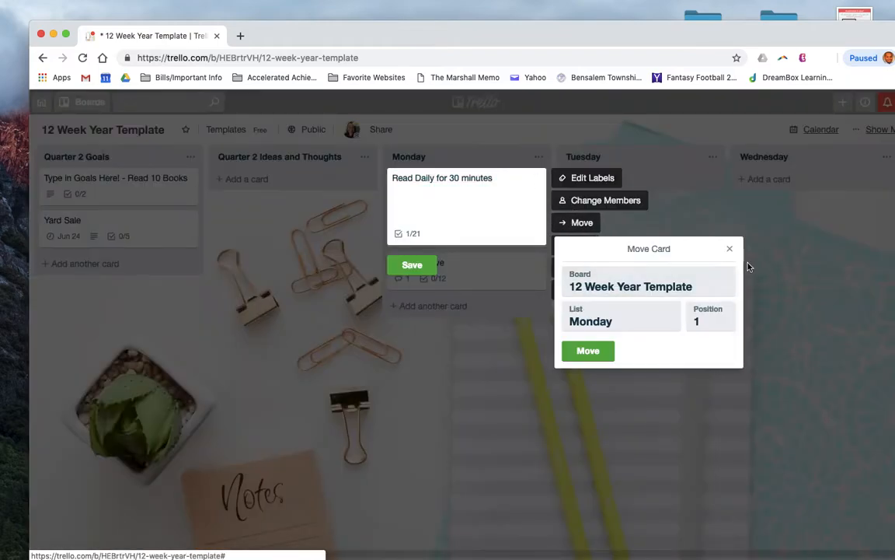
{"action": "left_click", "coordinate": [649, 325]}
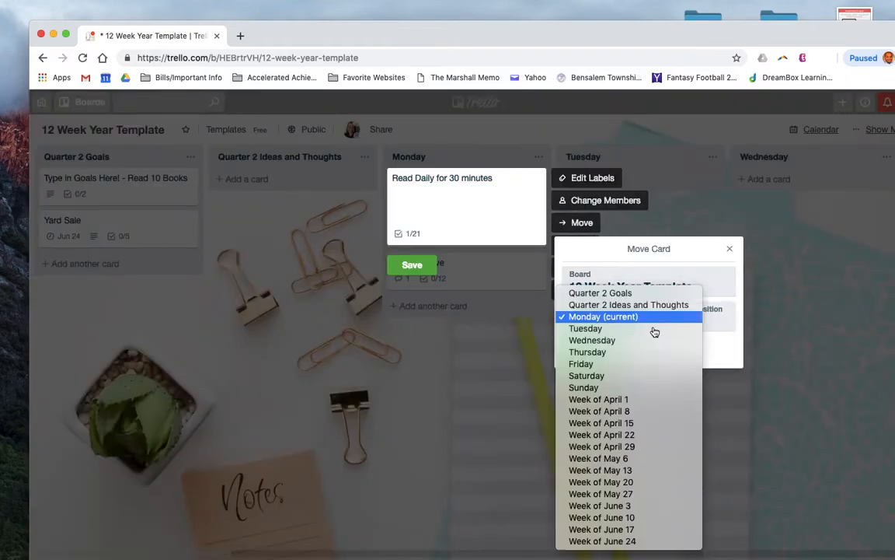
{"action": "left_click", "coordinate": [469, 386]}
{"action": "left_click", "coordinate": [730, 249]}
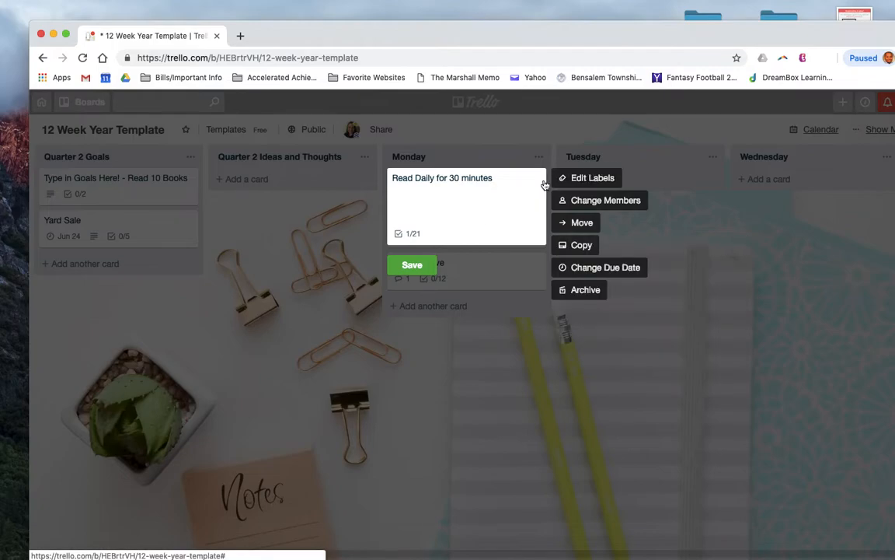
{"action": "left_click", "coordinate": [439, 265]}
- Move the Read Daily for 30 minutes card from the Monday list to the Tuesday list
{"action": "left_click_drag", "start_coordinate": [434, 196], "coordinate": [587, 193]}
{"action": "left_click", "coordinate": [587, 194]}
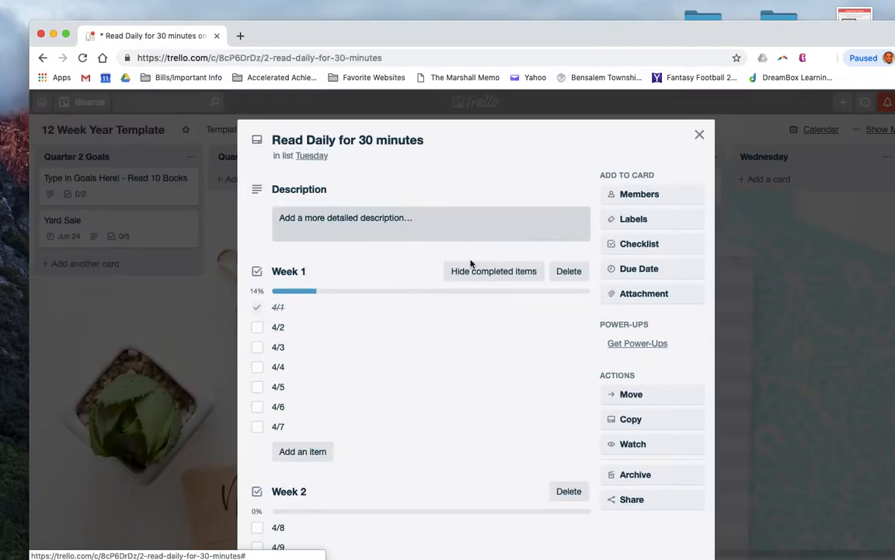
{"action": "left_click", "coordinate": [699, 134]}
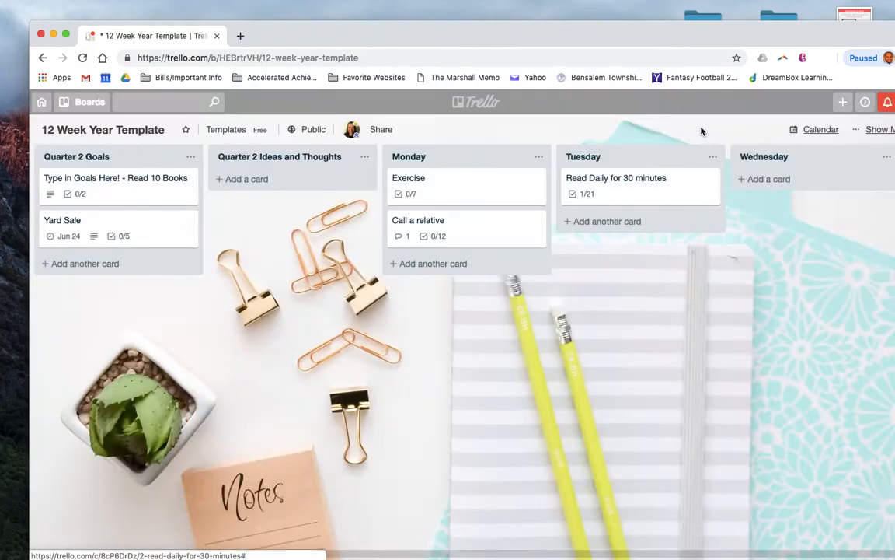
- Add a Week 2 checklist to the Exercise card, copying its items from the Read Daily for 30 minutes card's Week 2 checklist
{"action": "left_click", "coordinate": [470, 202]}
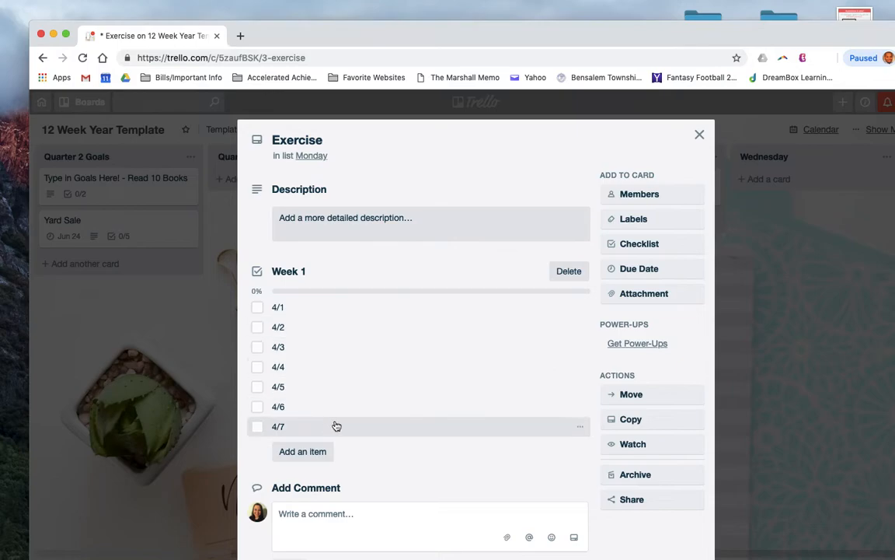
{"action": "scroll", "coordinate": [423, 362], "scroll_direction": "down", "scroll_amount": 1}
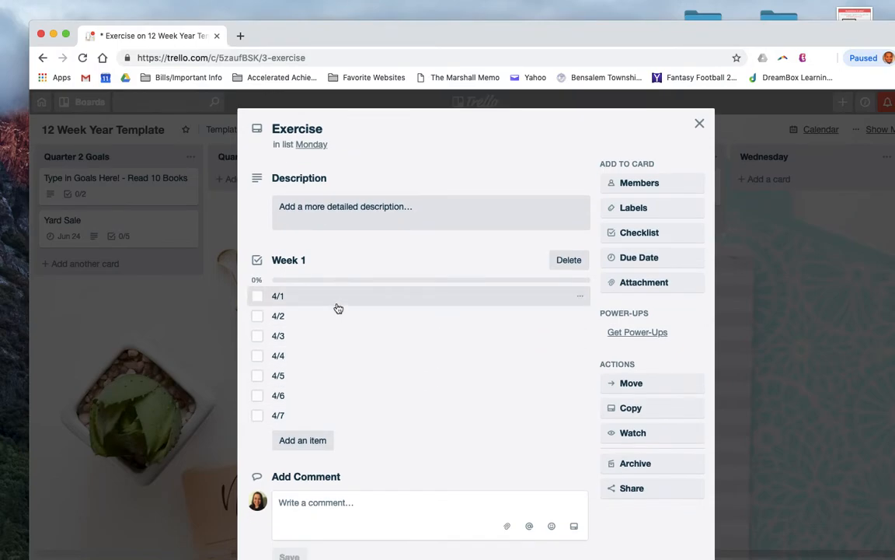
{"action": "scroll", "coordinate": [336, 307], "scroll_direction": "down", "scroll_amount": 1}
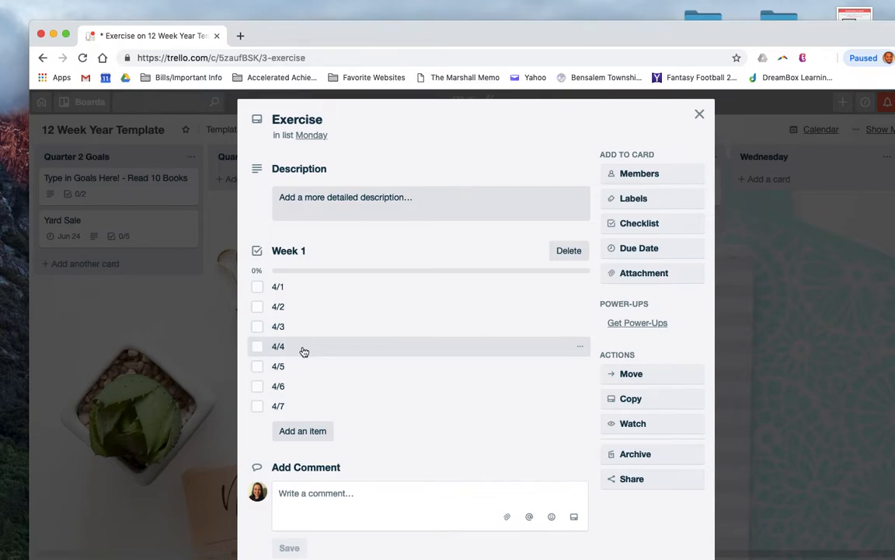
{"action": "scroll", "coordinate": [416, 361], "scroll_direction": "down", "scroll_amount": 2}
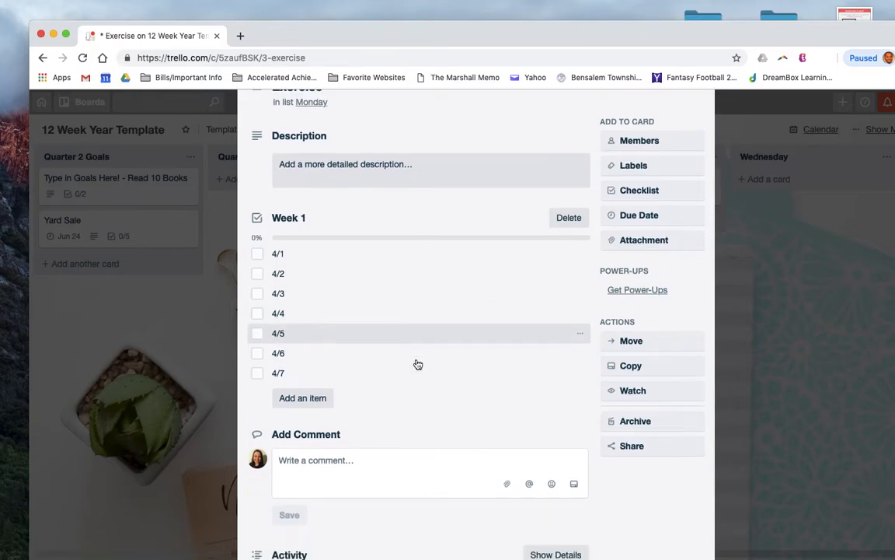
{"action": "left_click", "coordinate": [651, 182]}
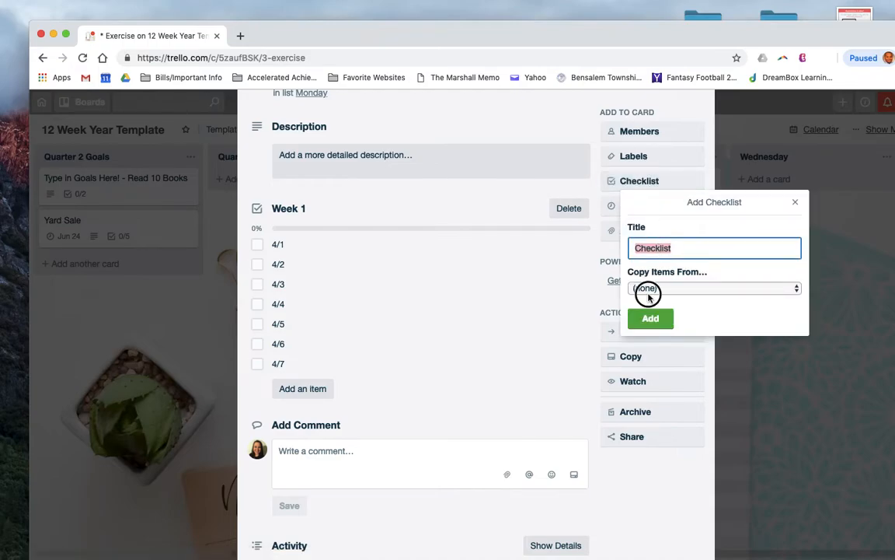
{"action": "left_click", "coordinate": [648, 293]}
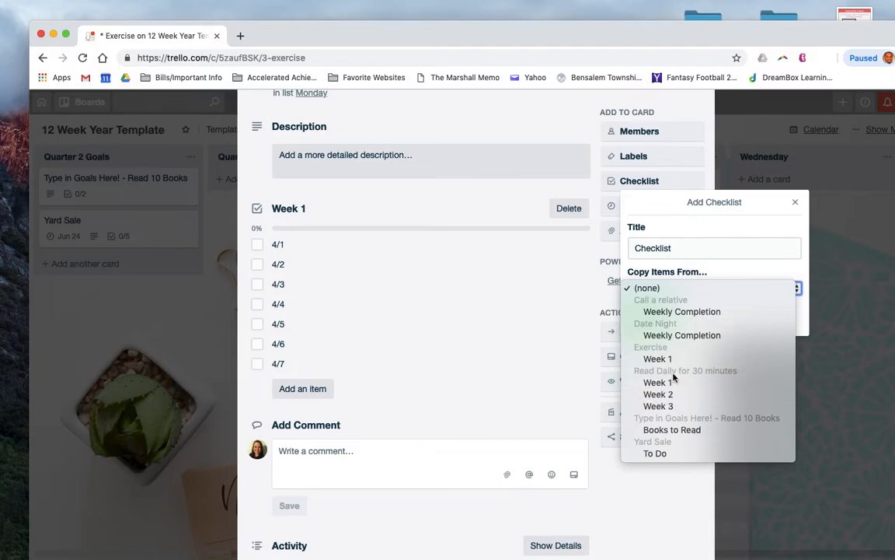
{"action": "left_click", "coordinate": [675, 398]}
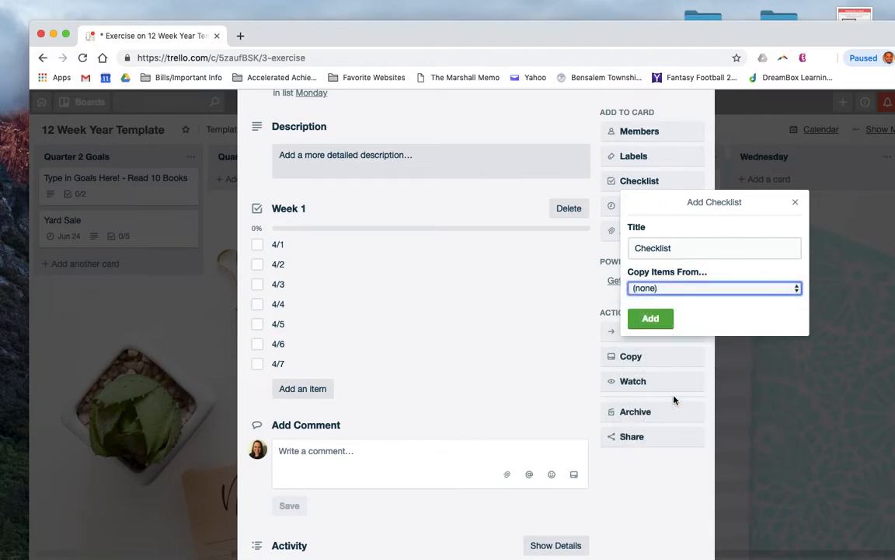
{"action": "left_click", "coordinate": [653, 319]}
{"action": "scroll", "coordinate": [395, 375], "scroll_direction": "down", "scroll_amount": 1}
{"action": "scroll", "coordinate": [395, 376], "scroll_direction": "up", "scroll_amount": 1}
{"action": "scroll", "coordinate": [396, 376], "scroll_direction": "down", "scroll_amount": 4}
{"action": "scroll", "coordinate": [396, 376], "scroll_direction": "up", "scroll_amount": 3}
{"action": "scroll", "coordinate": [395, 376], "scroll_direction": "down", "scroll_amount": 2}
{"action": "scroll", "coordinate": [620, 136], "scroll_direction": "up", "scroll_amount": 1}
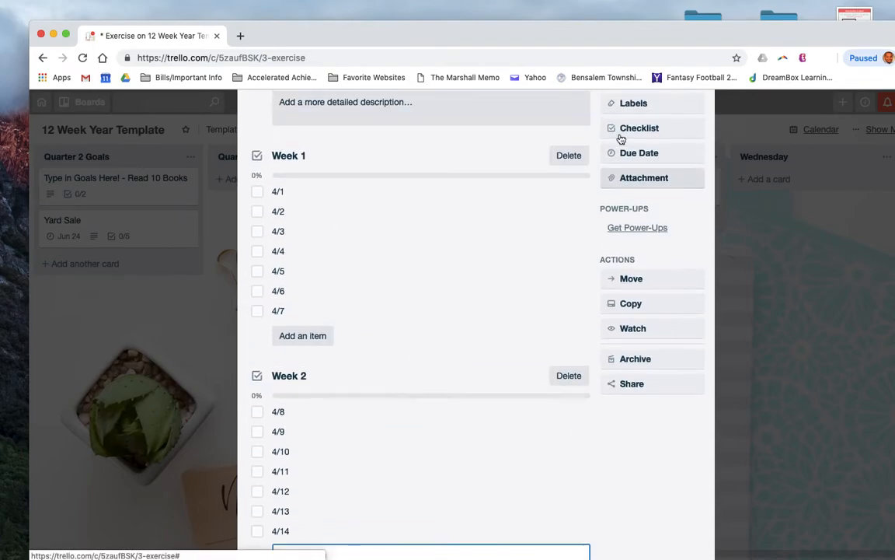
- Add a Week 3 checklist to the Exercise card, copied from the Read Daily for 30 minutes card, and close the card
{"action": "left_click", "coordinate": [642, 129]}
{"action": "left_click", "coordinate": [692, 235]}
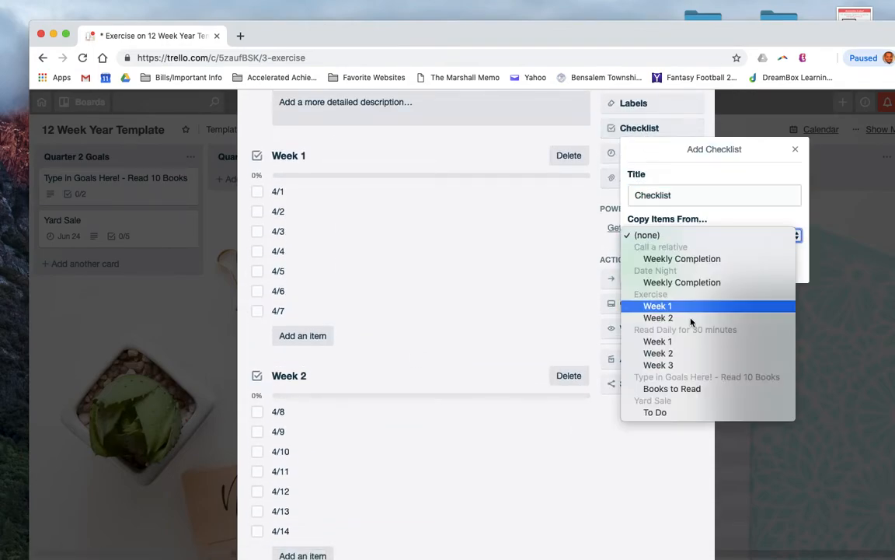
{"action": "left_click", "coordinate": [692, 364]}
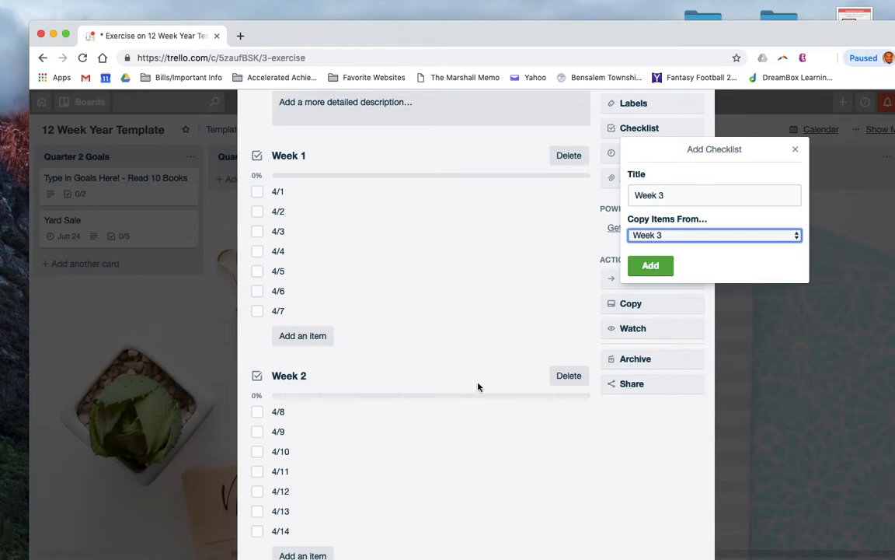
{"action": "left_click", "coordinate": [651, 265]}
{"action": "scroll", "coordinate": [381, 437], "scroll_direction": "up", "scroll_amount": 10}
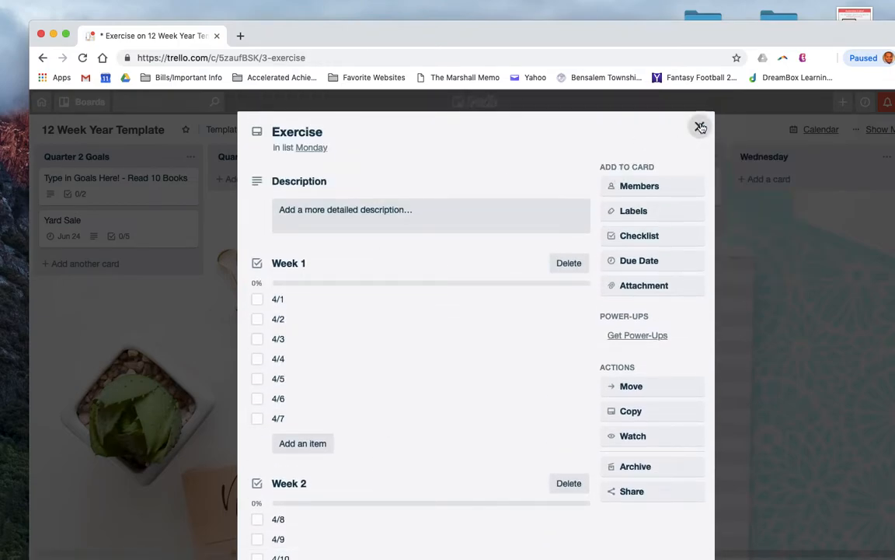
{"action": "left_click", "coordinate": [699, 128]}
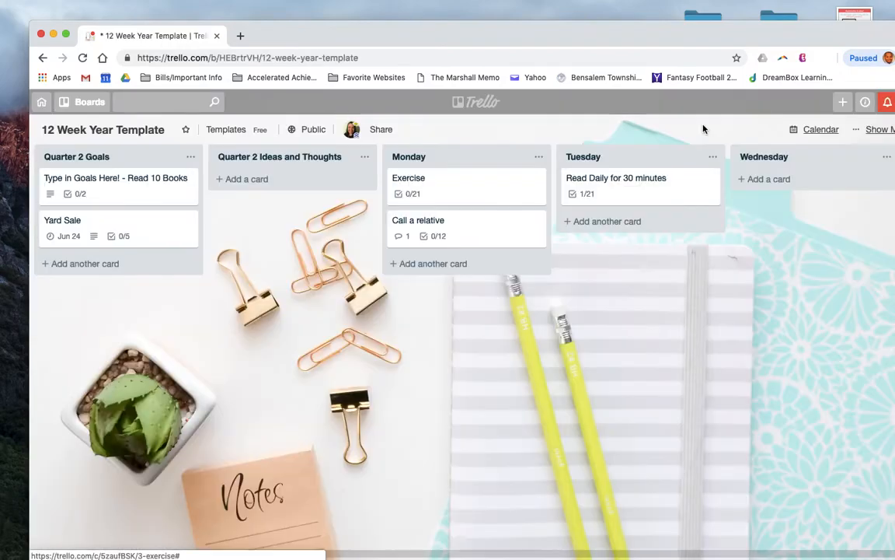
- Check off Week 1 and Week 2 in the Weekly Completion checklist of the Call a relative card and close the card
{"action": "left_click", "coordinate": [461, 231]}
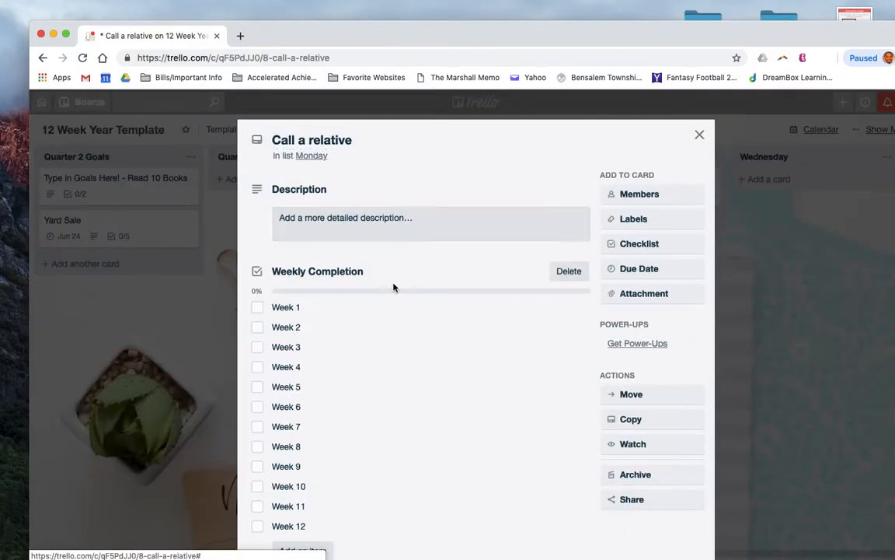
{"action": "left_click", "coordinate": [699, 135]}
{"action": "left_click", "coordinate": [470, 240]}
{"action": "scroll", "coordinate": [339, 440], "scroll_direction": "down", "scroll_amount": 3}
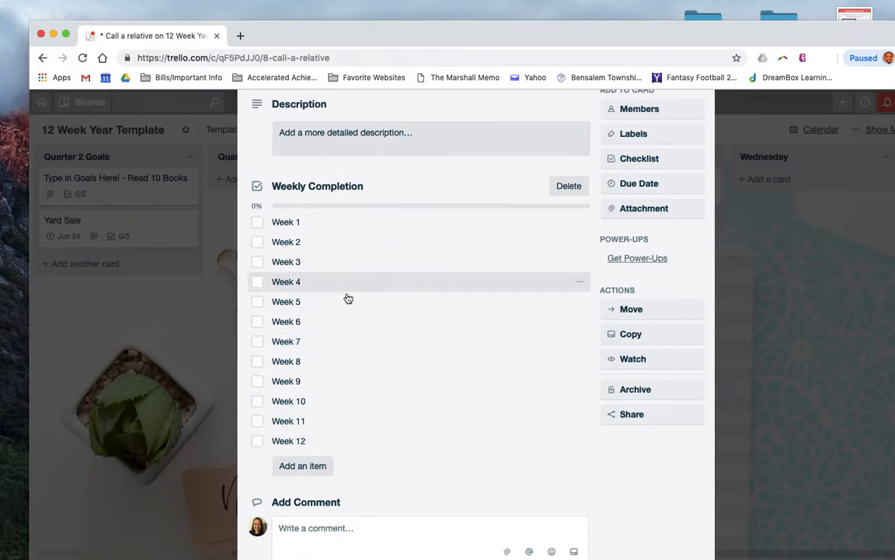
{"action": "scroll", "coordinate": [336, 440], "scroll_direction": "down", "scroll_amount": 5}
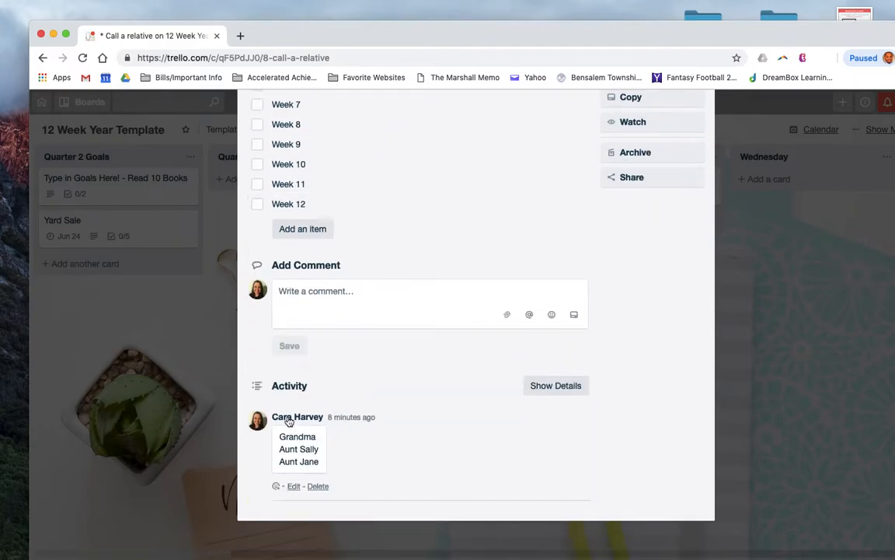
{"action": "scroll", "coordinate": [358, 406], "scroll_direction": "up", "scroll_amount": 5}
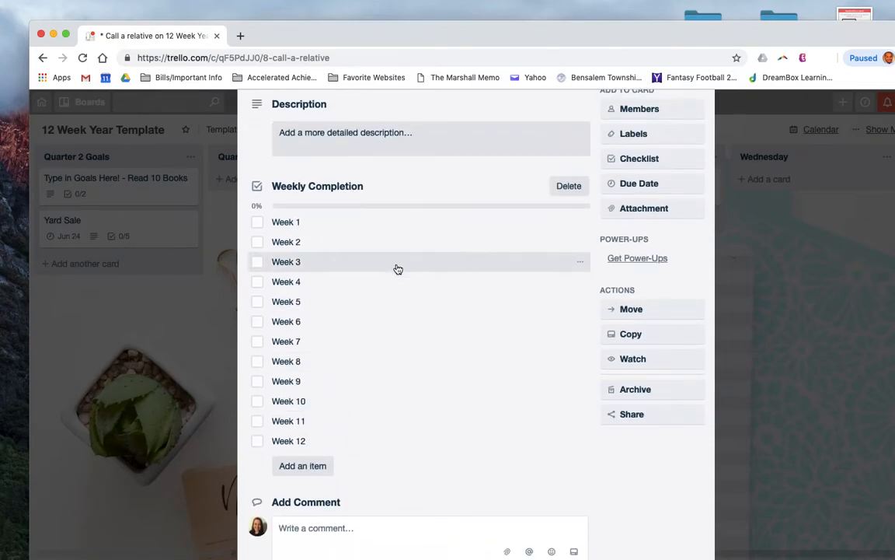
{"action": "left_click", "coordinate": [283, 223]}
{"action": "left_click", "coordinate": [258, 222]}
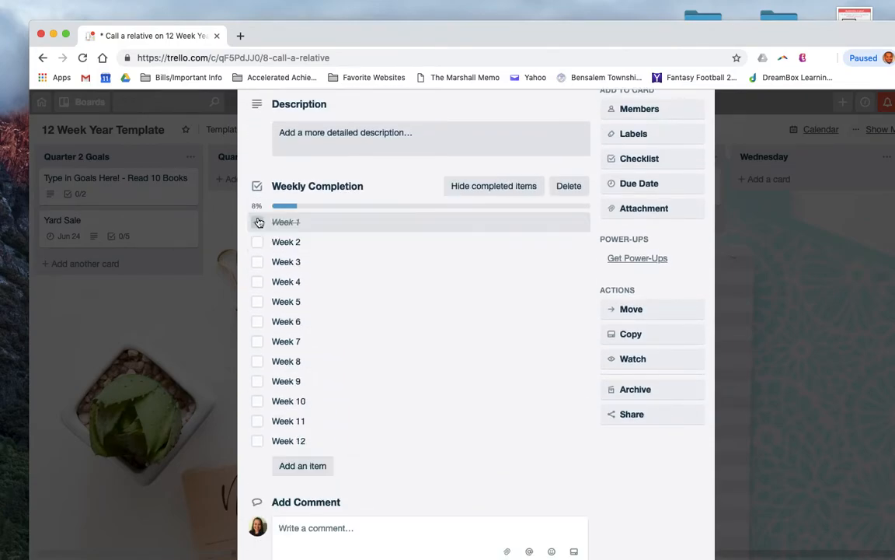
{"action": "left_click", "coordinate": [258, 242]}
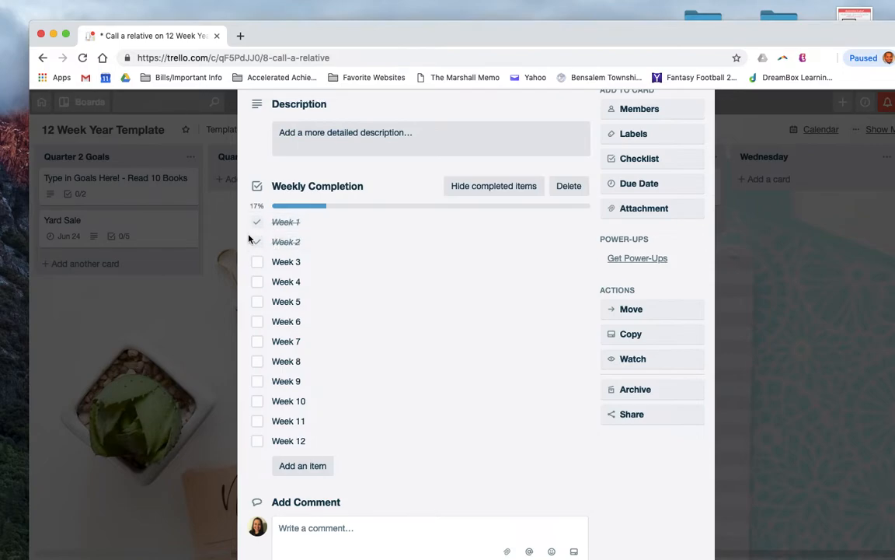
{"action": "scroll", "coordinate": [326, 248], "scroll_direction": "down", "scroll_amount": 1}
{"action": "scroll", "coordinate": [326, 248], "scroll_direction": "up", "scroll_amount": 3}
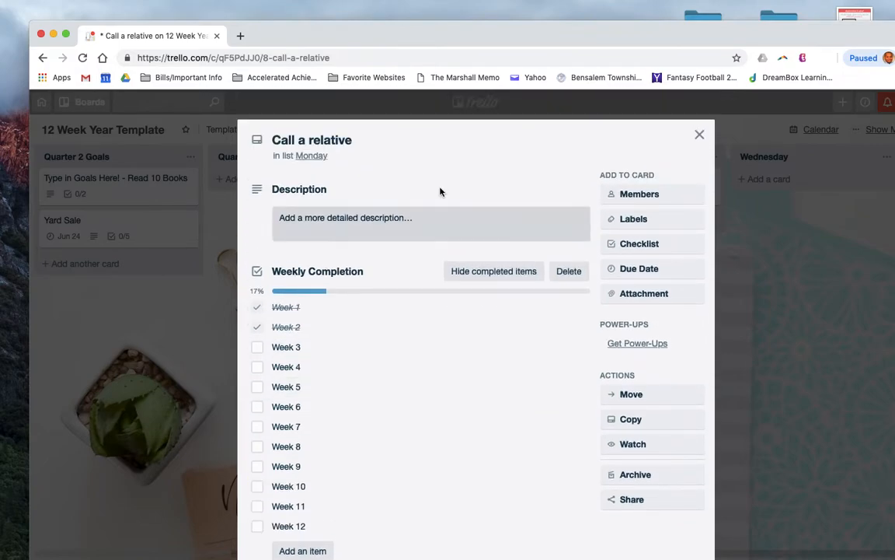
{"action": "left_click", "coordinate": [699, 139]}
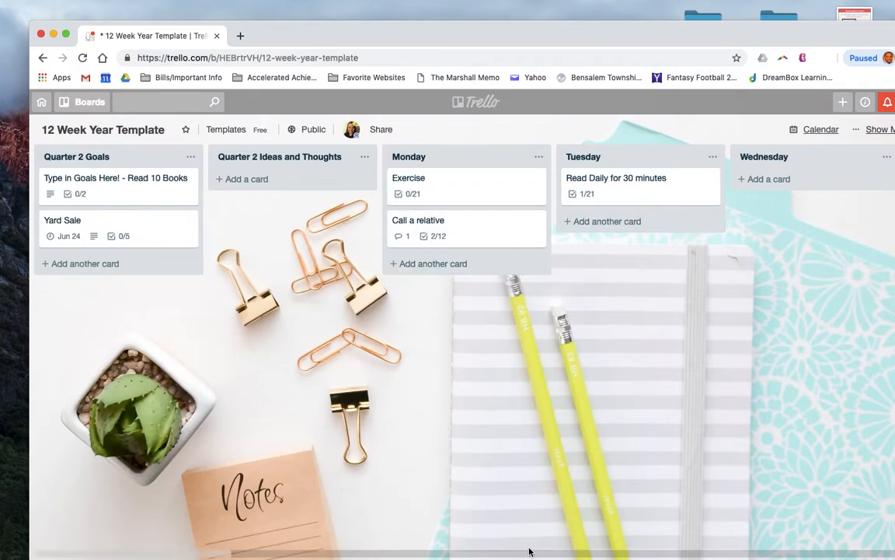
- Delete the Weekly Completion checklist from the Date Night card in the Friday list
{"action": "scroll", "coordinate": [534, 555], "scroll_direction": "right", "scroll_amount": 15}
{"action": "left_click_drag", "start_coordinate": [538, 551], "coordinate": [287, 553]}
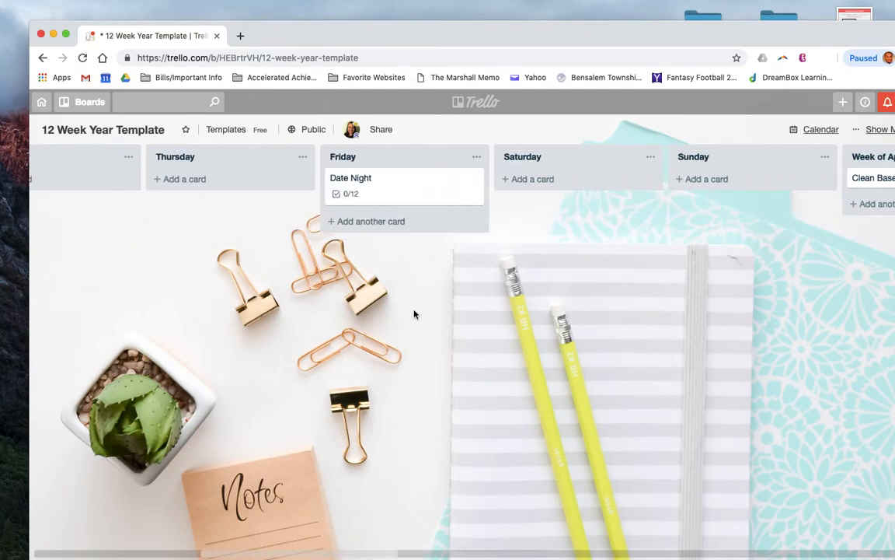
{"action": "left_click", "coordinate": [412, 188]}
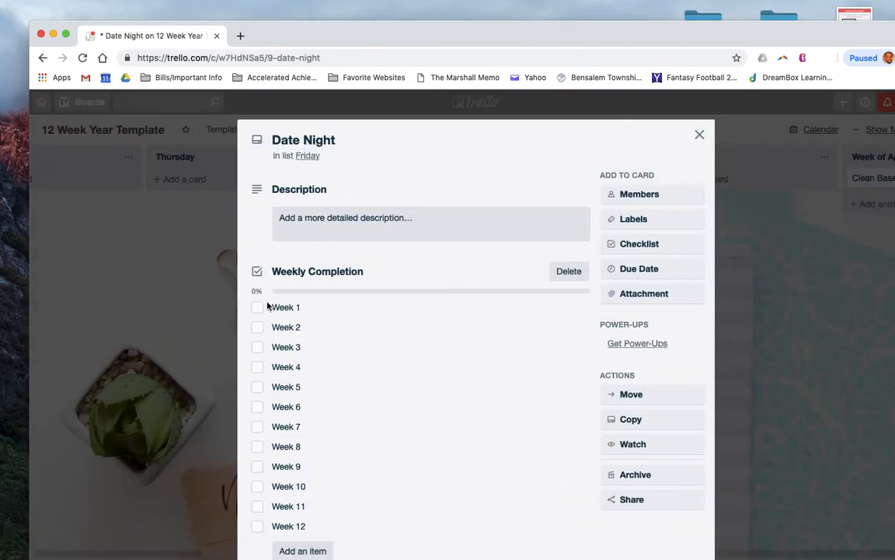
{"action": "left_click", "coordinate": [561, 272]}
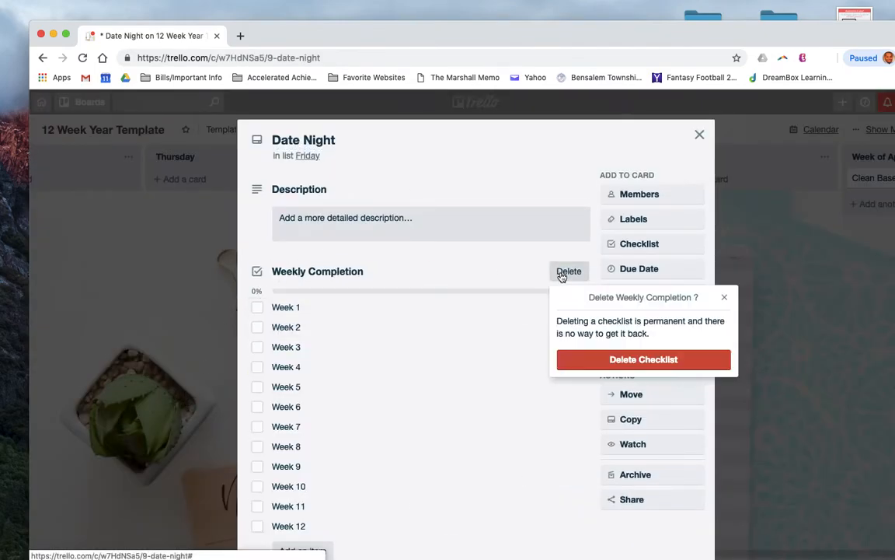
{"action": "left_click", "coordinate": [590, 356]}
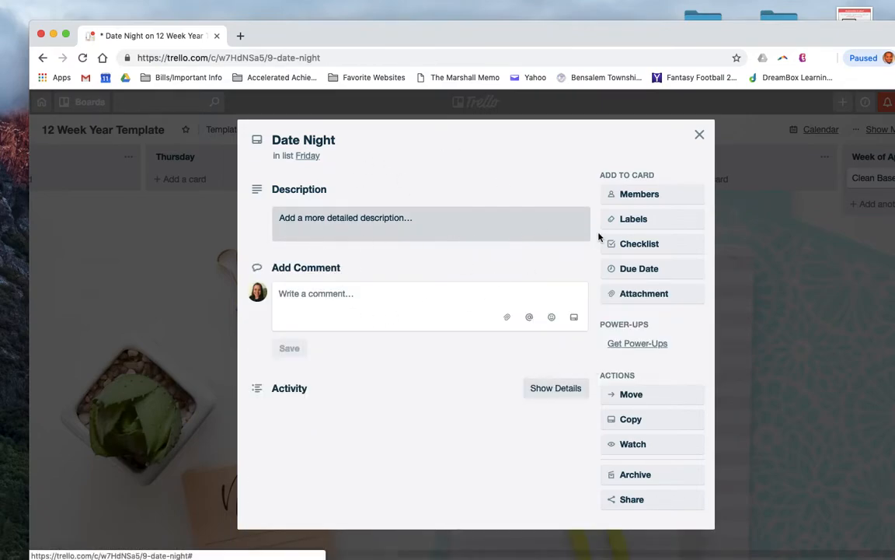
- Add a Weekly Completion checklist to the Date Night card, copied from the Call a relative card, and return to the board's first lists
{"action": "left_click", "coordinate": [626, 243]}
{"action": "left_click", "coordinate": [627, 356]}
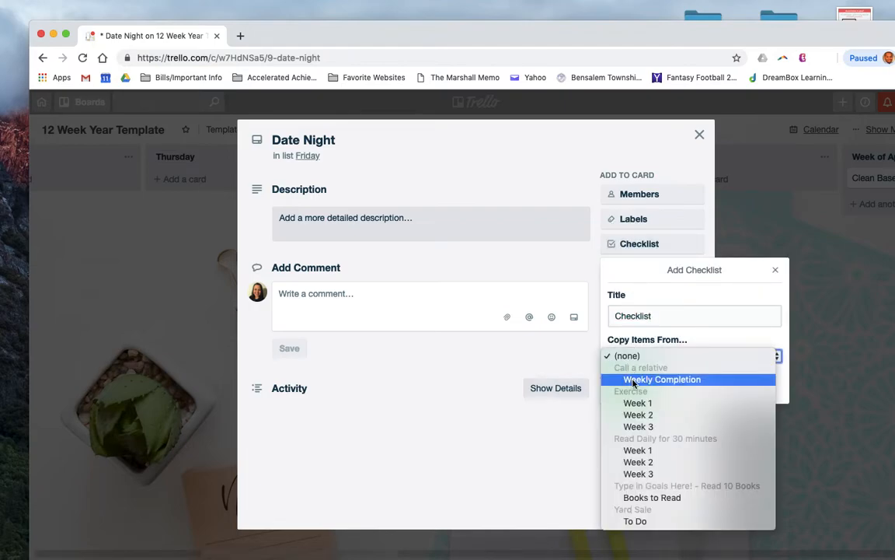
{"action": "left_click", "coordinate": [634, 380]}
{"action": "left_click", "coordinate": [626, 387]}
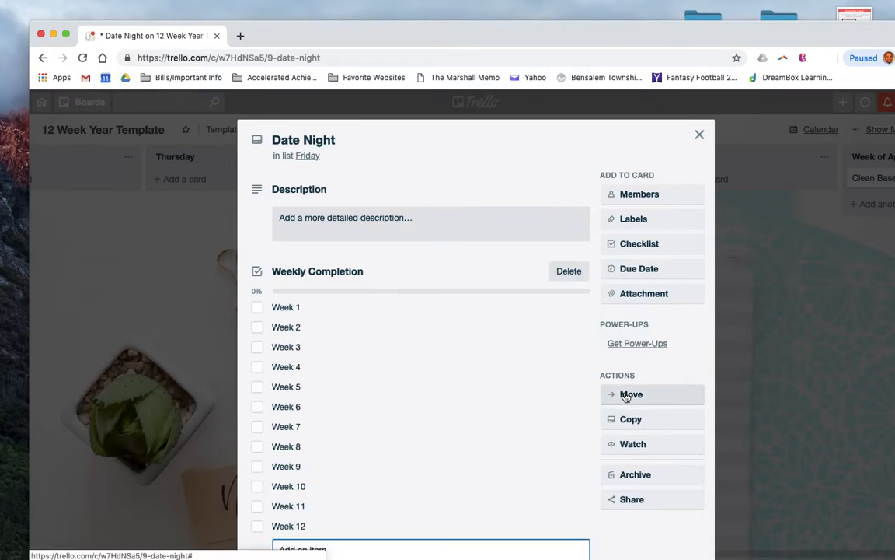
{"action": "left_click", "coordinate": [699, 135]}
{"action": "left_click_drag", "start_coordinate": [488, 555], "coordinate": [52, 552]}
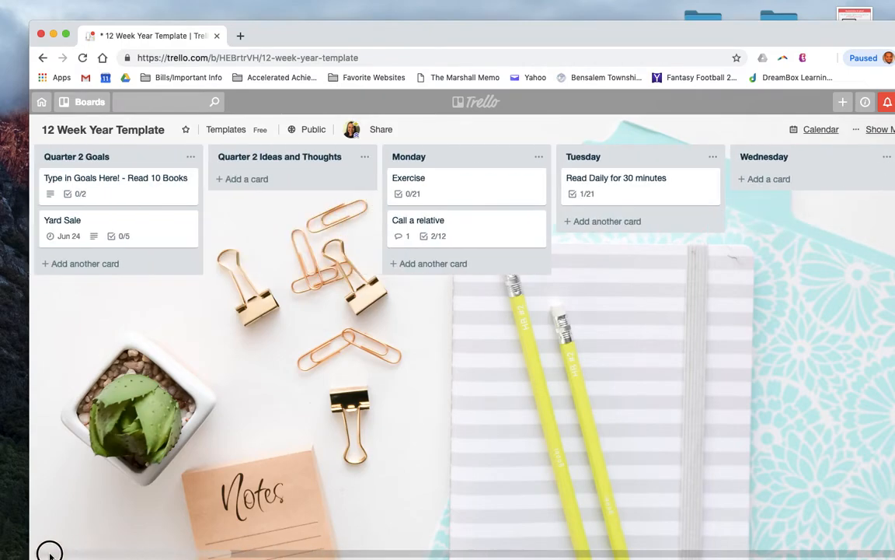
- Review the Yard Sale card's To Do checklist and the tasks in the Week of April 1 and Week of April 8 lists
{"action": "left_click", "coordinate": [118, 226]}
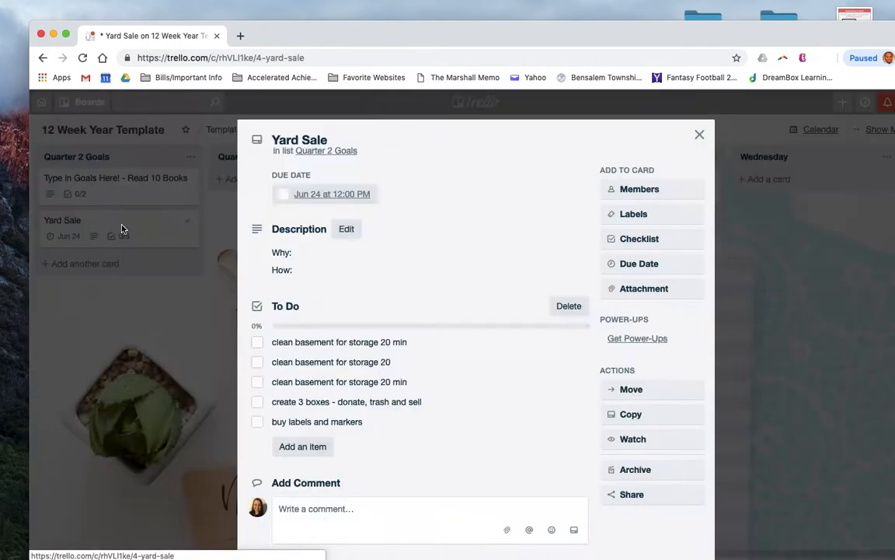
{"action": "left_click", "coordinate": [699, 134]}
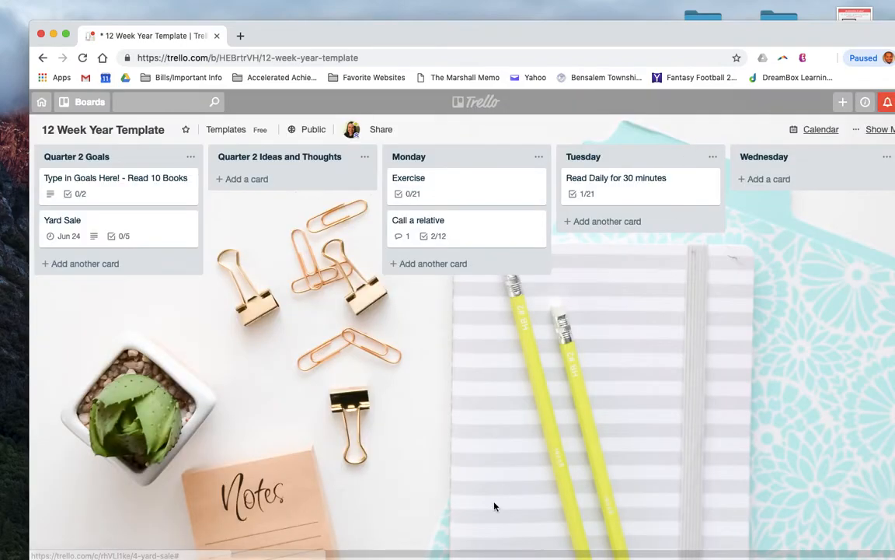
{"action": "left_click", "coordinate": [477, 554]}
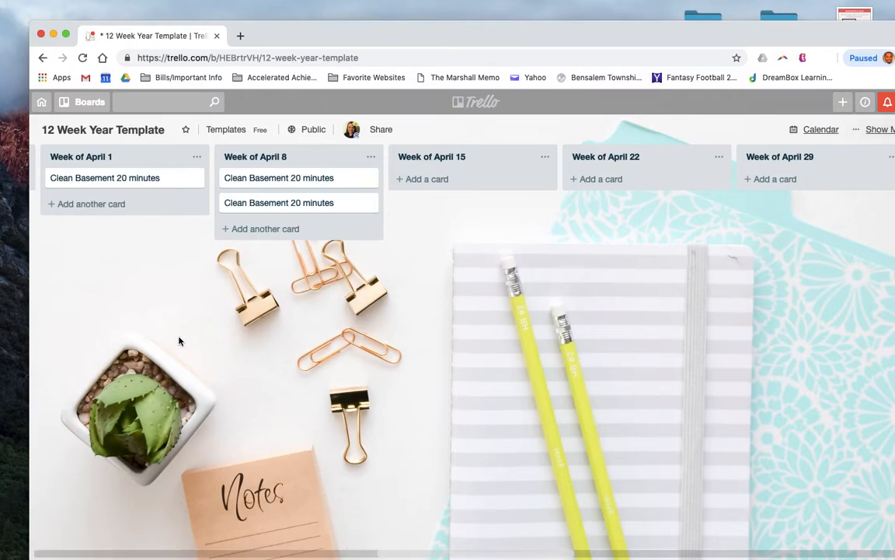
{"action": "left_click", "coordinate": [320, 554]}
{"action": "left_click", "coordinate": [101, 538]}
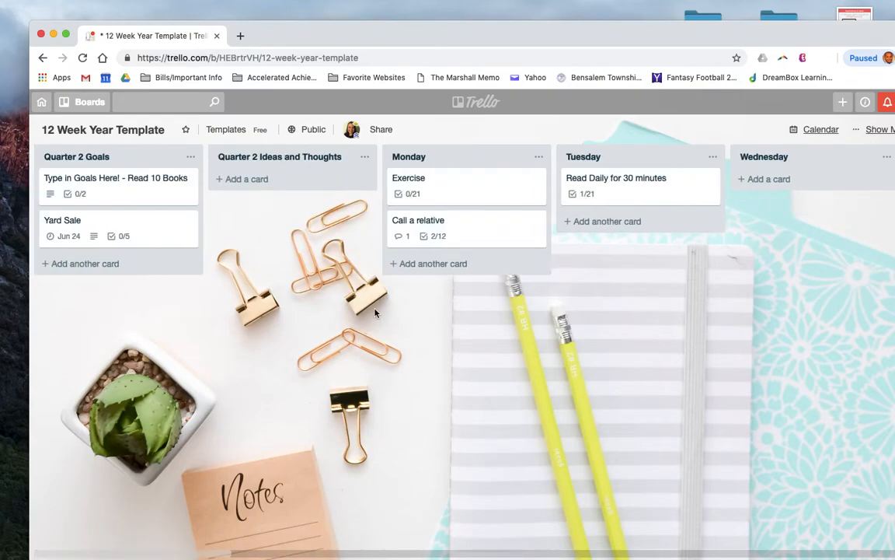
{"action": "left_click_drag", "start_coordinate": [352, 555], "coordinate": [469, 554]}
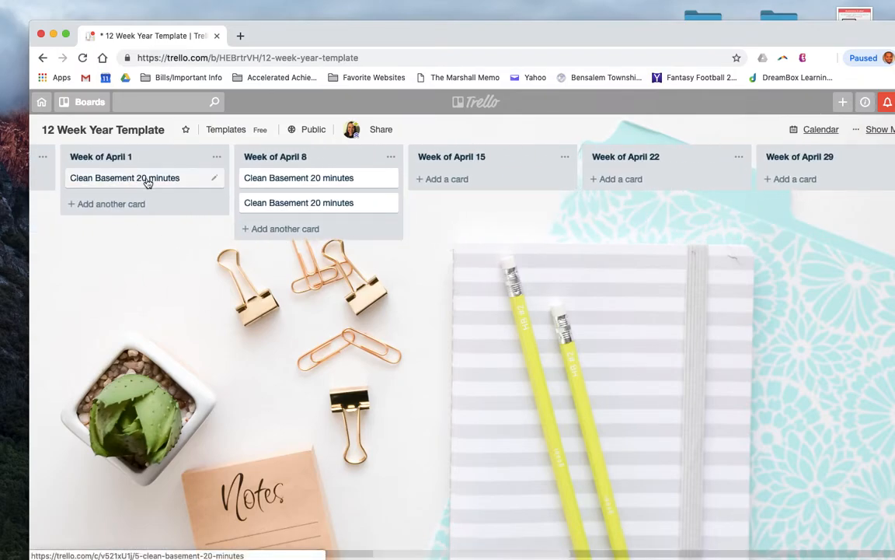
- Open Trello in a separate browser window beside the board and display the 12 Week Year Template's Yard Sale card there
{"action": "left_click", "coordinate": [240, 35]}
{"action": "left_click", "coordinate": [247, 57]}
{"action": "type", "text": "tre"}
{"action": "key", "text": "Return"}
{"action": "left_click_drag", "start_coordinate": [30, 134], "coordinate": [348, 101]}
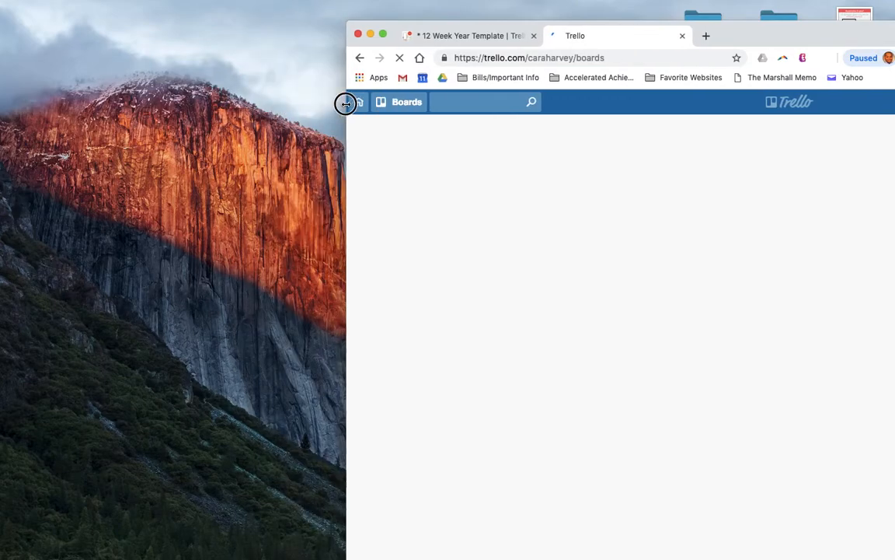
{"action": "left_click_drag", "start_coordinate": [548, 36], "coordinate": [62, 35]}
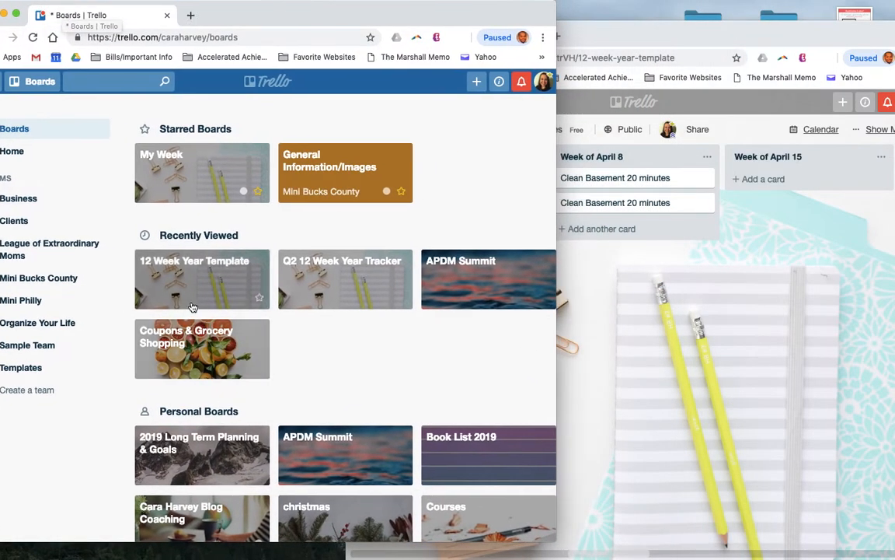
{"action": "left_click", "coordinate": [171, 276]}
{"action": "left_click", "coordinate": [59, 200]}
- Add the cards "Create 3 boxes" and "Buy labels, markers" to the Week of April 15 list in the original board window
{"action": "left_click", "coordinate": [609, 228]}
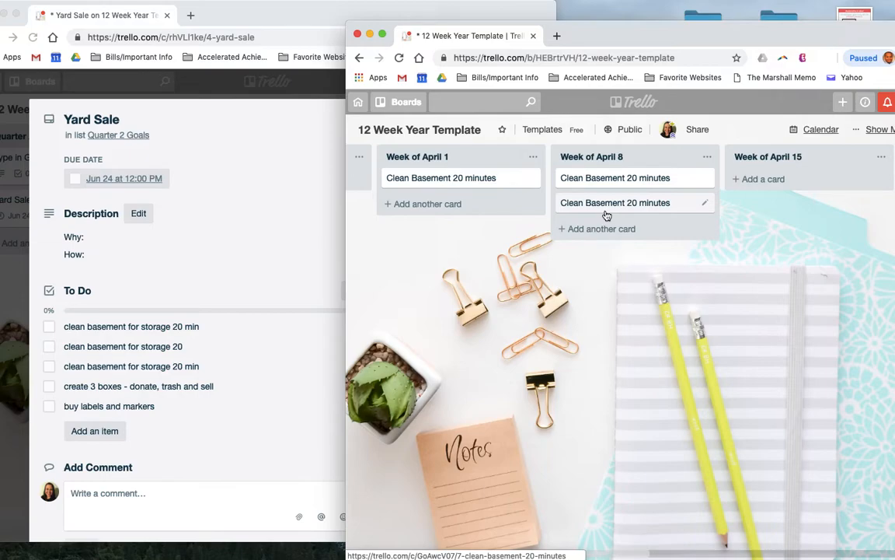
{"action": "left_click", "coordinate": [795, 180]}
{"action": "type", "text": "Create 3 boxes"}
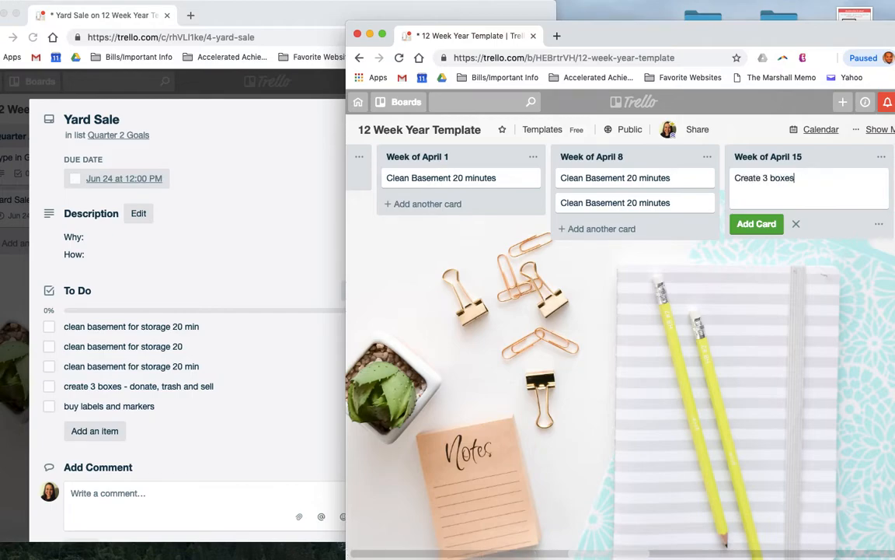
{"action": "key", "text": "Return"}
{"action": "type", "text": "Buy labels, markers"}
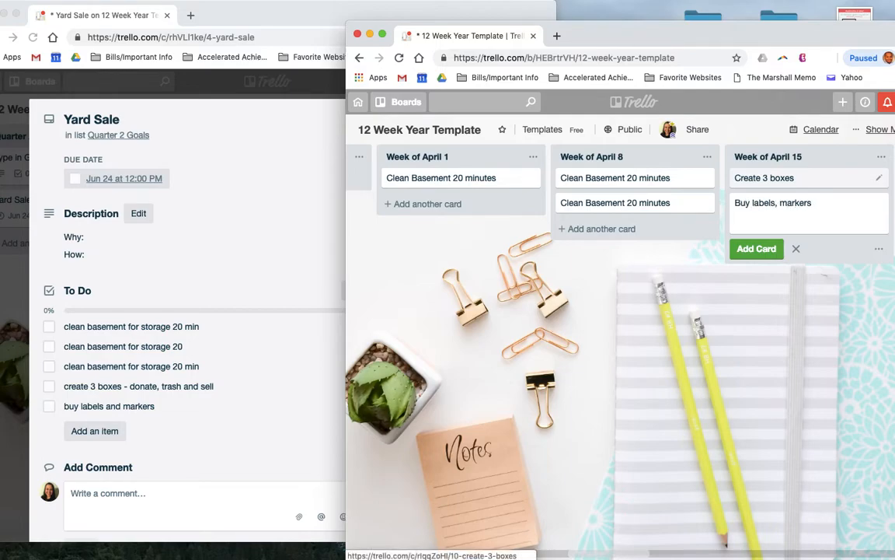
{"action": "key", "text": "Return"}
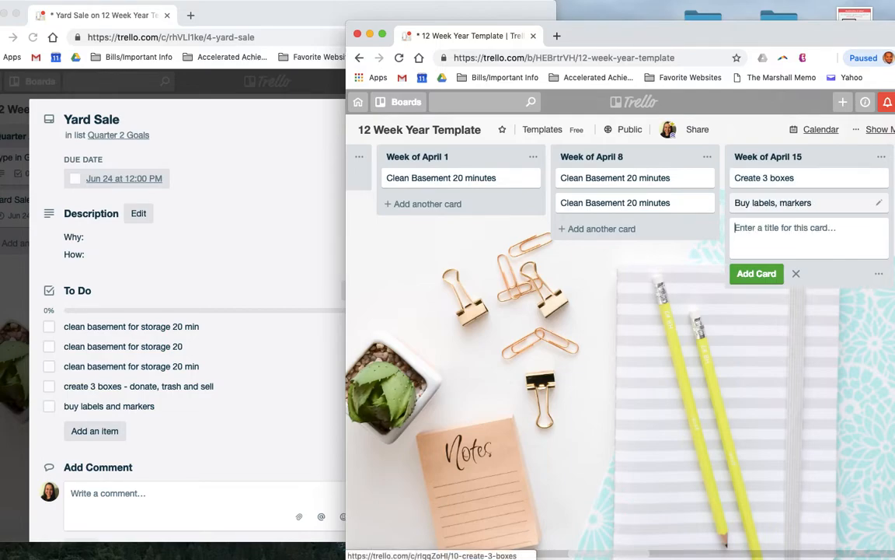
{"action": "left_click", "coordinate": [796, 275]}
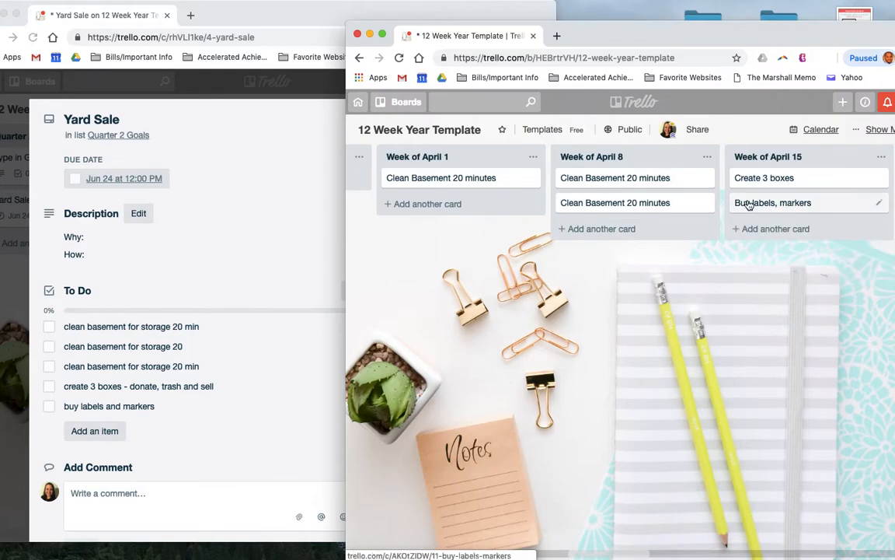
- Give the Clean Basement 20 minutes card in Week of April 1 a due date of April 1, 2019 and mark it complete
{"action": "left_click", "coordinate": [483, 178]}
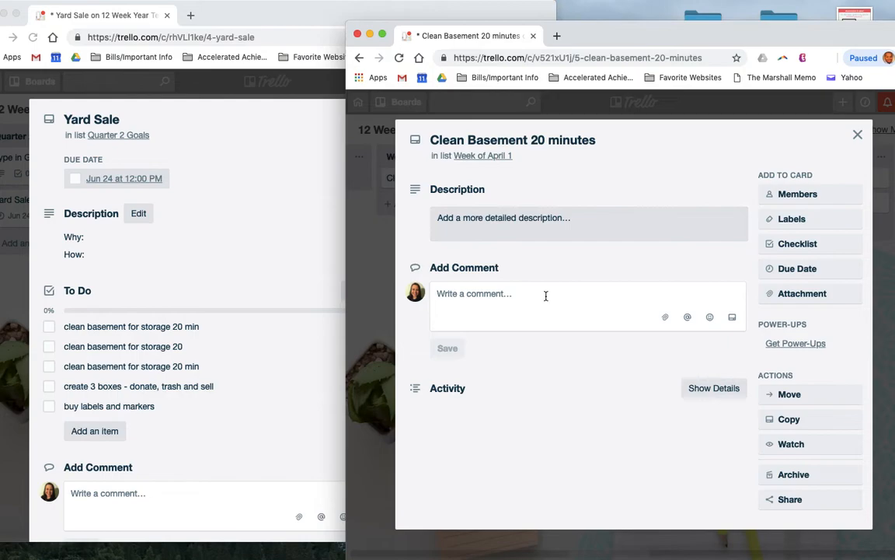
{"action": "left_click", "coordinate": [803, 271]}
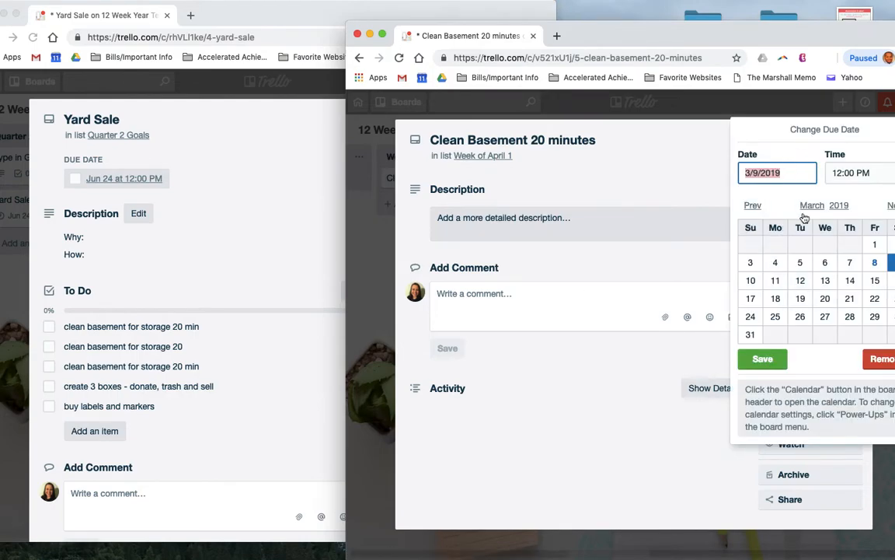
{"action": "left_click_drag", "start_coordinate": [816, 37], "coordinate": [747, 21]}
{"action": "left_click_drag", "start_coordinate": [853, 95], "coordinate": [894, 96]}
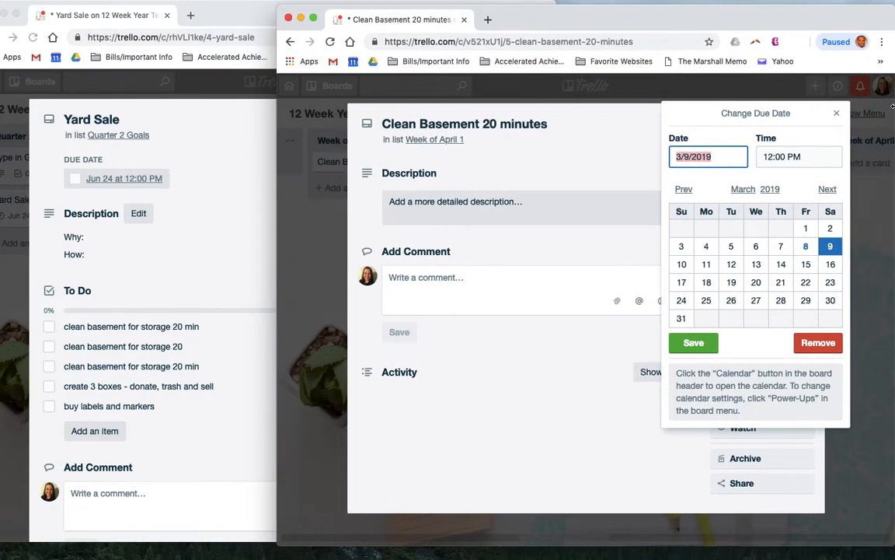
{"action": "left_click", "coordinate": [868, 190]}
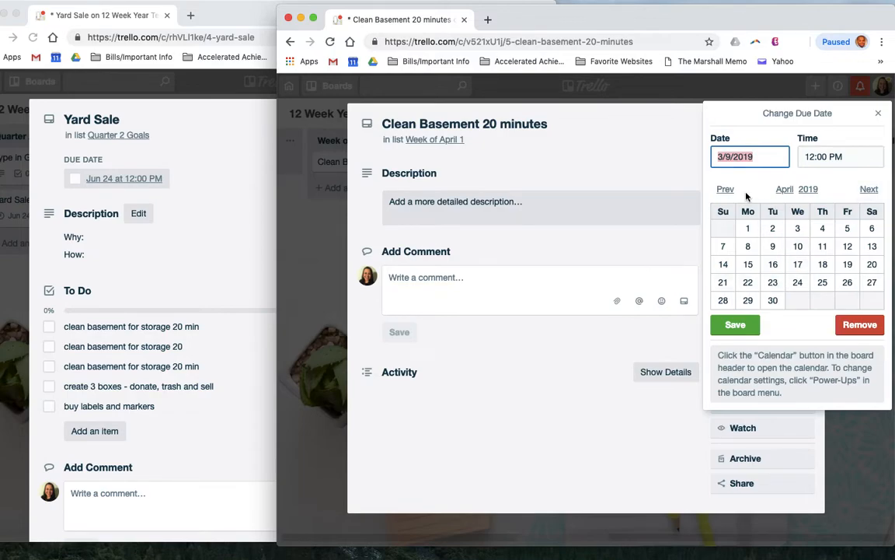
{"action": "left_click", "coordinate": [748, 228]}
{"action": "left_click", "coordinate": [740, 323]}
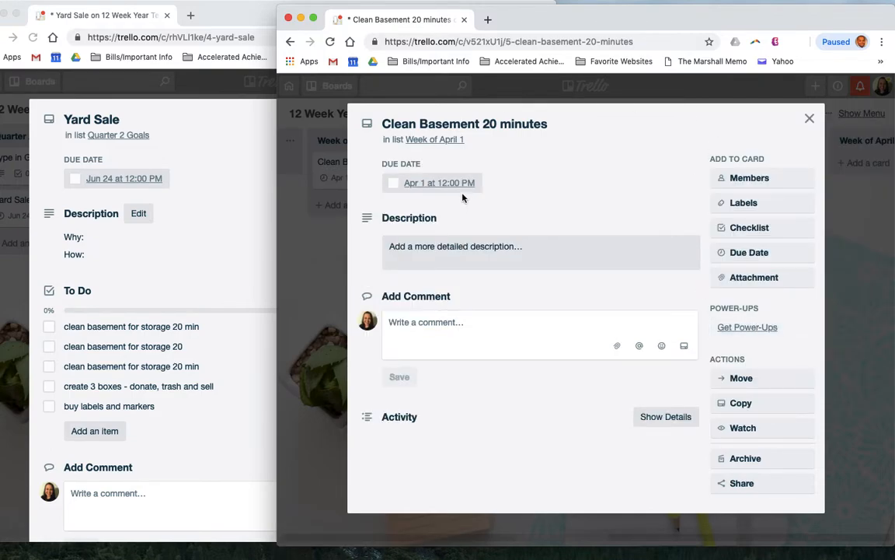
{"action": "left_click", "coordinate": [392, 182]}
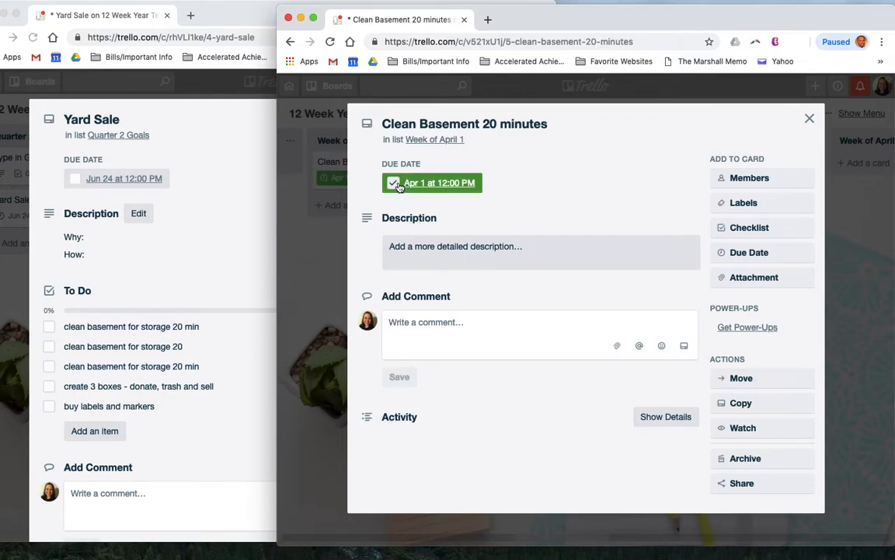
{"action": "left_click", "coordinate": [809, 119]}
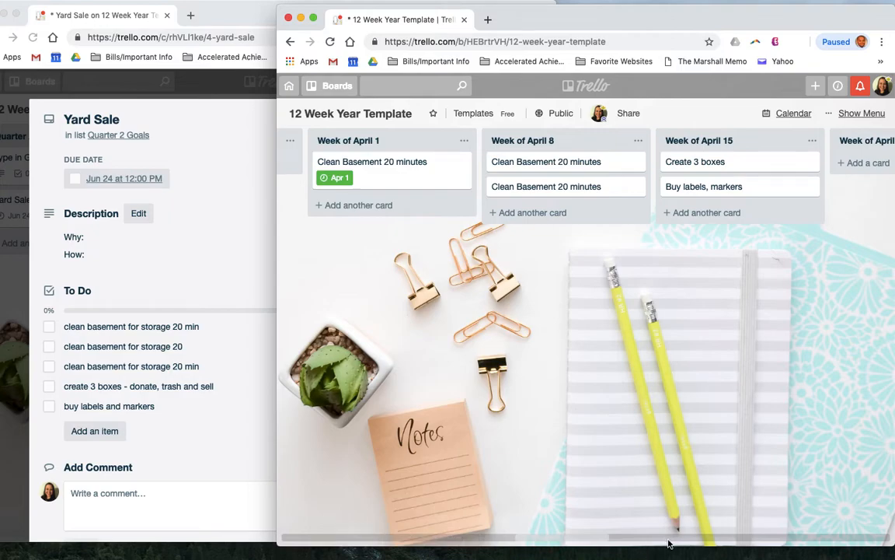
{"action": "left_click_drag", "start_coordinate": [765, 192], "coordinate": [723, 188]}
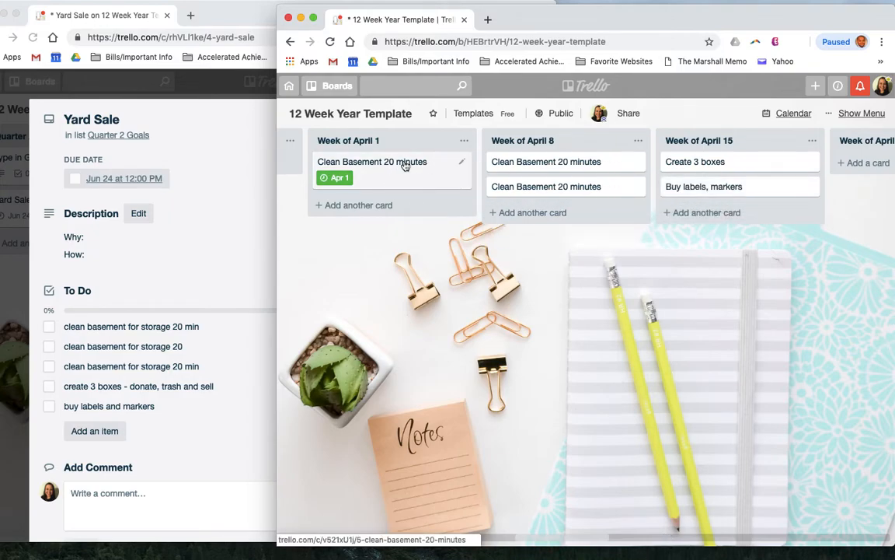
{"action": "left_click", "coordinate": [418, 161]}
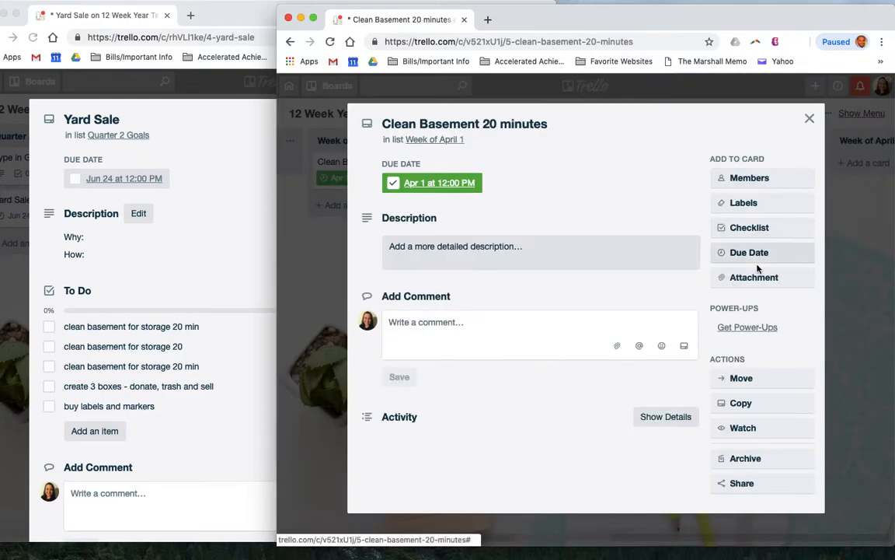
{"action": "left_click", "coordinate": [809, 118]}
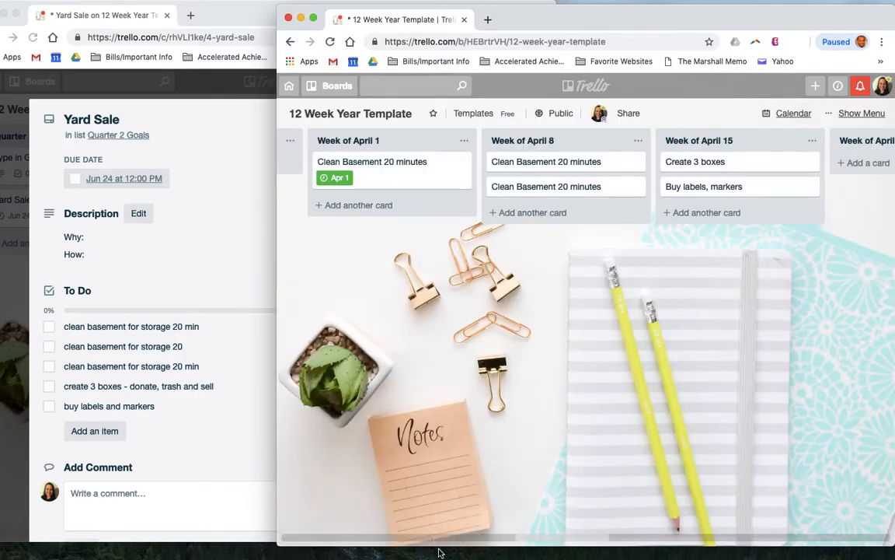
- Open the Yard Sale card in Quarter 2 Goals and name the blank yellow label "Yard Sale"
{"action": "left_click_drag", "start_coordinate": [594, 534], "coordinate": [313, 524]}
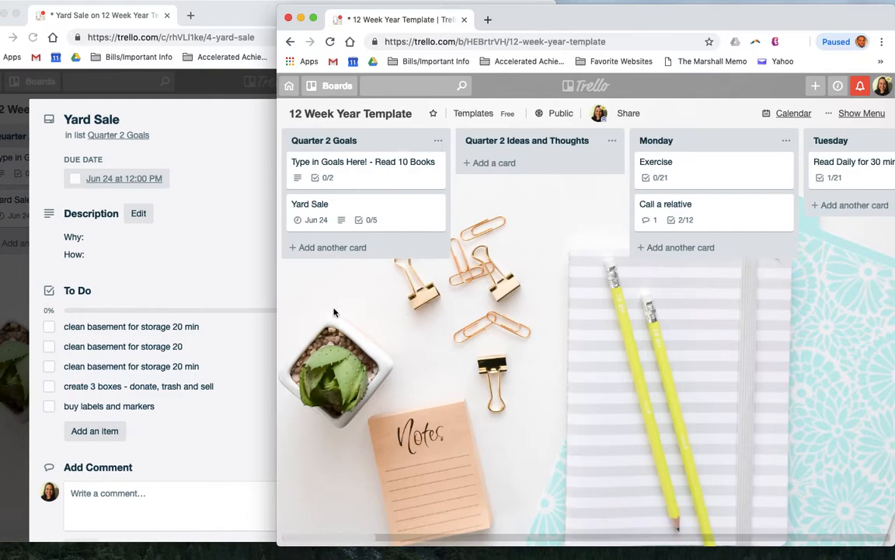
{"action": "left_click", "coordinate": [368, 212]}
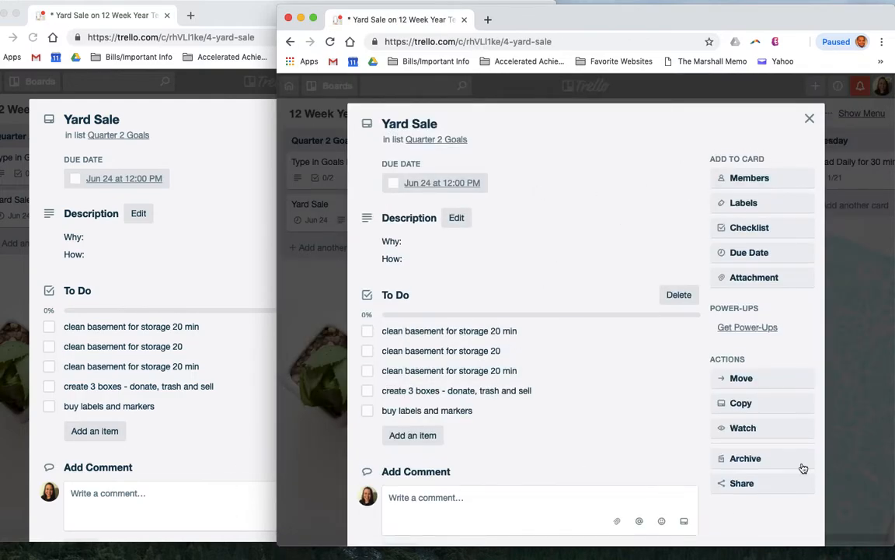
{"action": "left_click", "coordinate": [756, 203]}
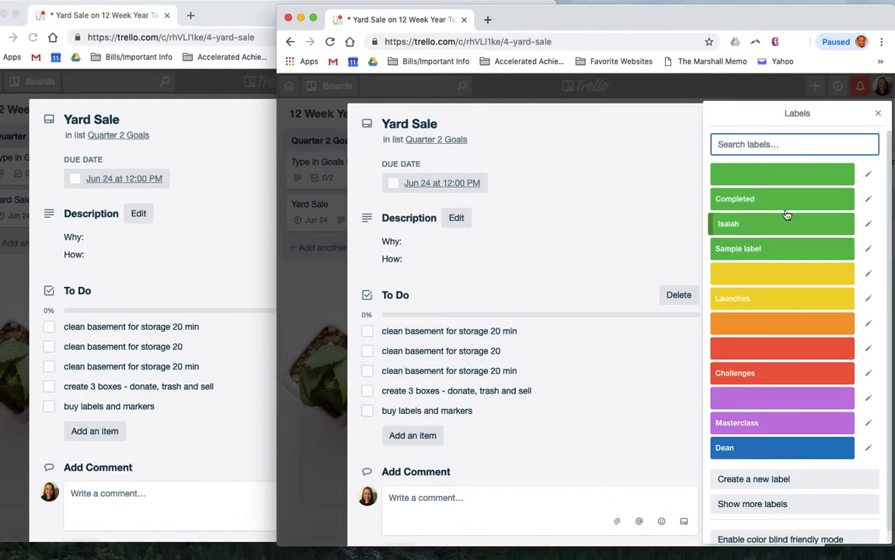
{"action": "left_click", "coordinate": [866, 273]}
{"action": "left_click", "coordinate": [773, 160]}
{"action": "type", "text": "Yardl S"}
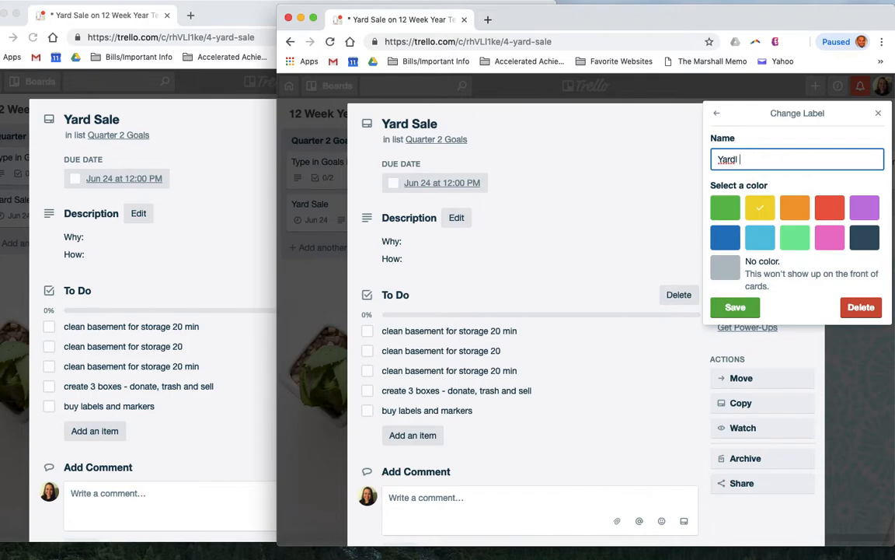
{"action": "type", "text": "ale"}
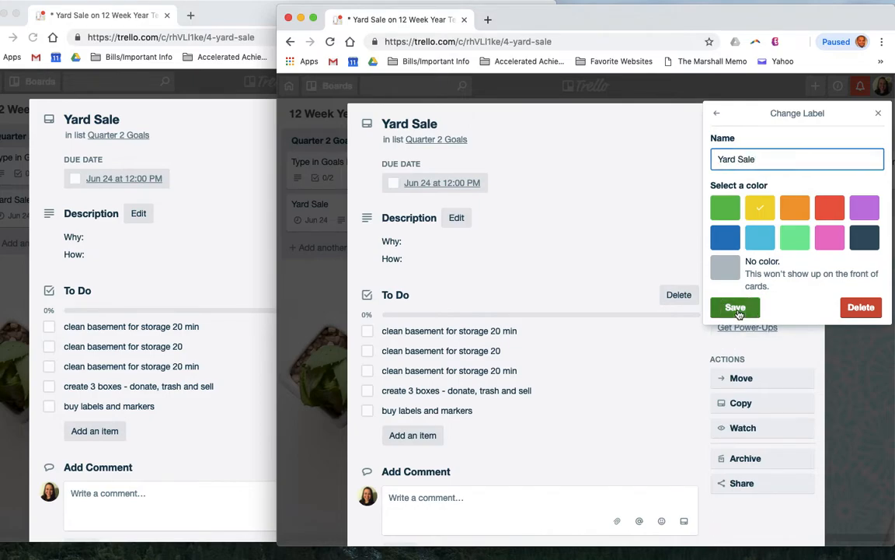
{"action": "left_click", "coordinate": [736, 307]}
- Assign the yellow Yard Sale label to the Yard Sale card and close the card
{"action": "left_click", "coordinate": [758, 297]}
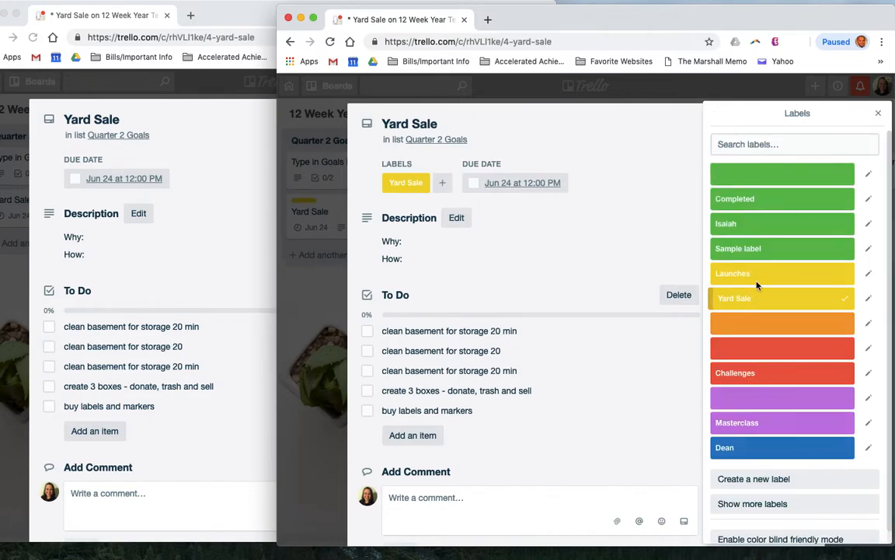
{"action": "left_click", "coordinate": [878, 113]}
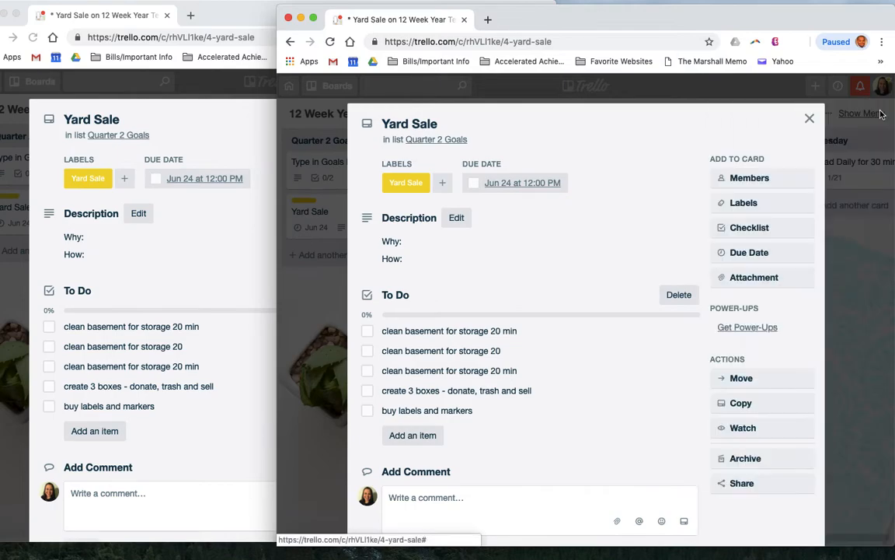
{"action": "left_click", "coordinate": [808, 118]}
- Assign the yellow Yard Sale label to the Clean Basement 20 minutes card in Week of April 1 and close the card
{"action": "left_click_drag", "start_coordinate": [480, 541], "coordinate": [546, 542]}
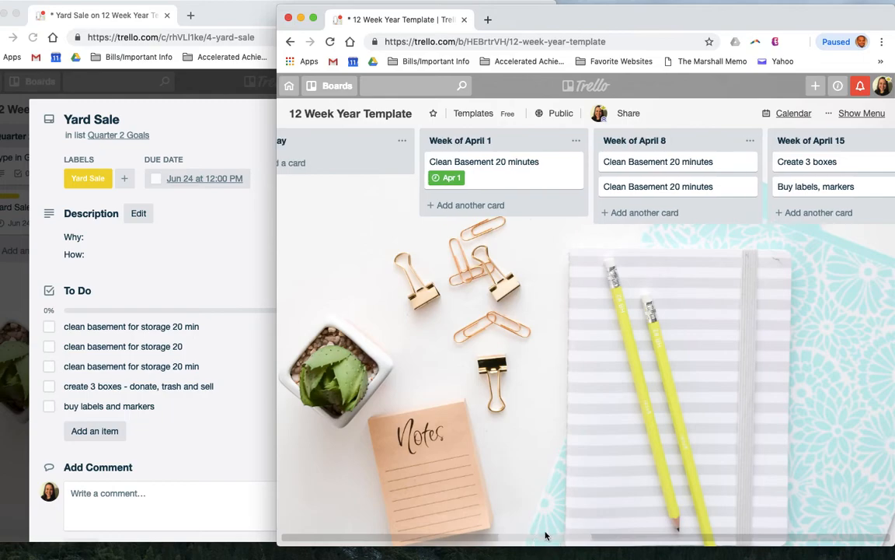
{"action": "left_click", "coordinate": [541, 181]}
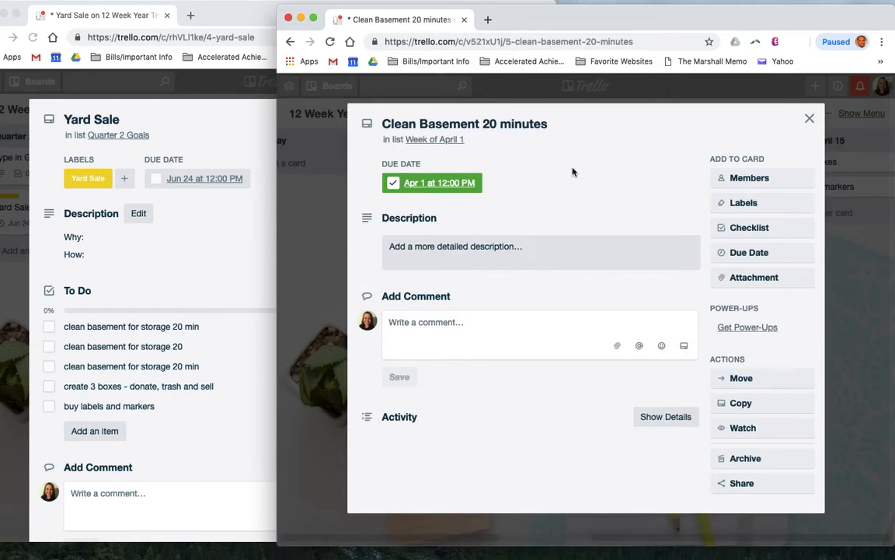
{"action": "left_click", "coordinate": [720, 202]}
{"action": "left_click", "coordinate": [739, 296]}
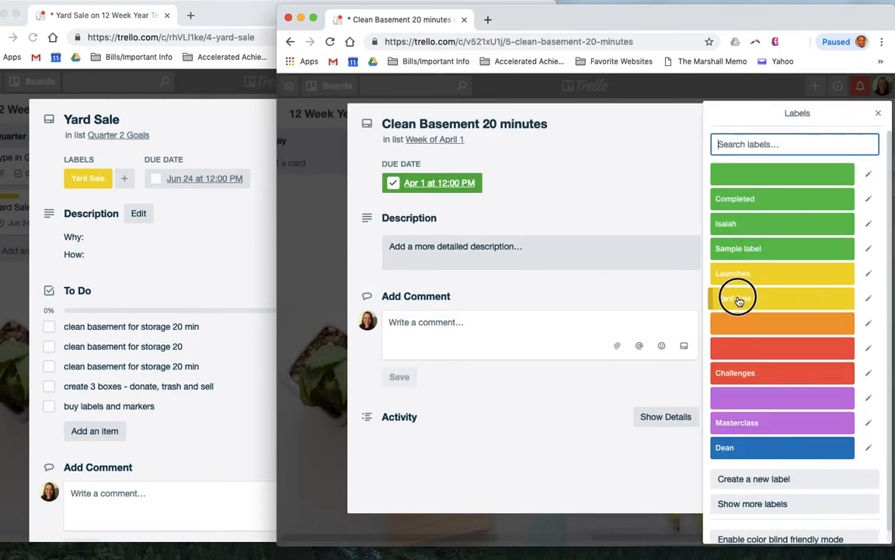
{"action": "left_click", "coordinate": [876, 116]}
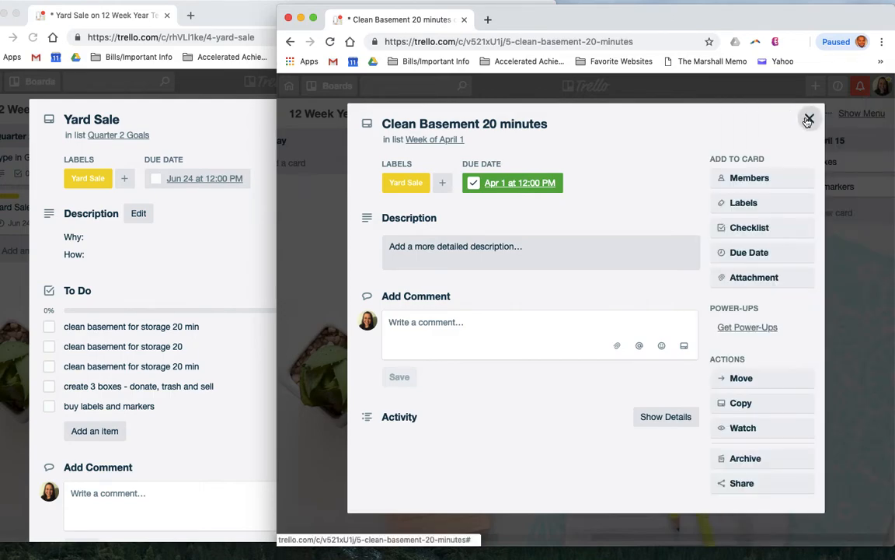
{"action": "left_click", "coordinate": [808, 116]}
- Assign the yellow Yard Sale label to the first Clean Basement 20 minutes card in Week of April 8
{"action": "left_click", "coordinate": [750, 161]}
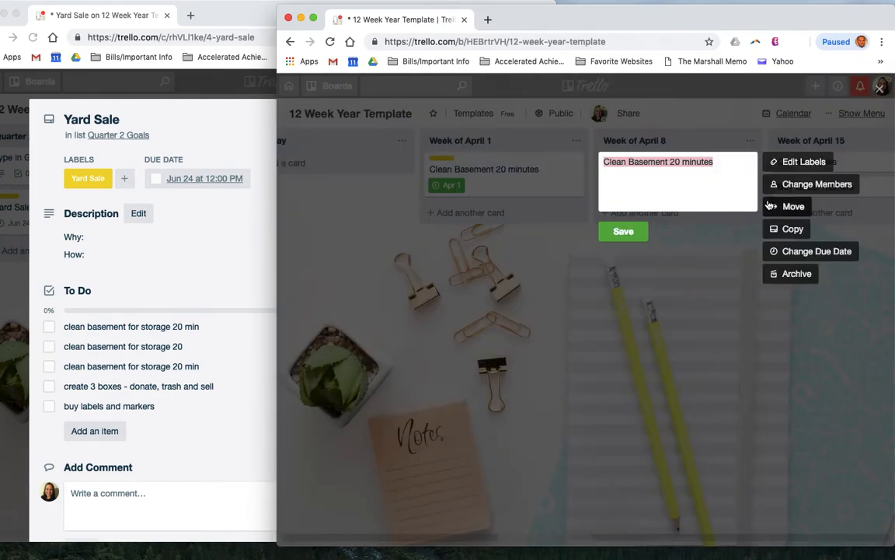
{"action": "left_click", "coordinate": [780, 162]}
{"action": "left_click", "coordinate": [767, 296]}
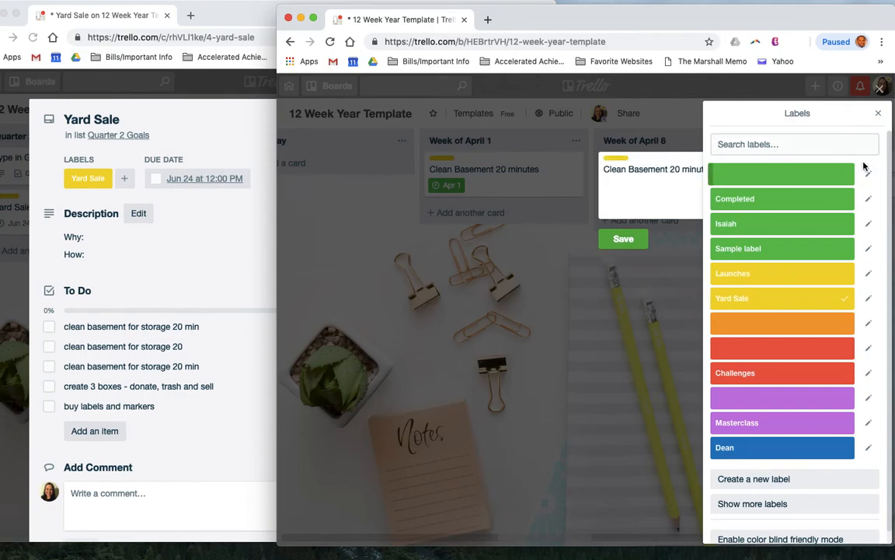
- Save the labelled Clean Basement 20 minutes card and add a "Send Invitations" card to Week of April 8
{"action": "left_click", "coordinate": [878, 113]}
{"action": "left_click", "coordinate": [626, 242]}
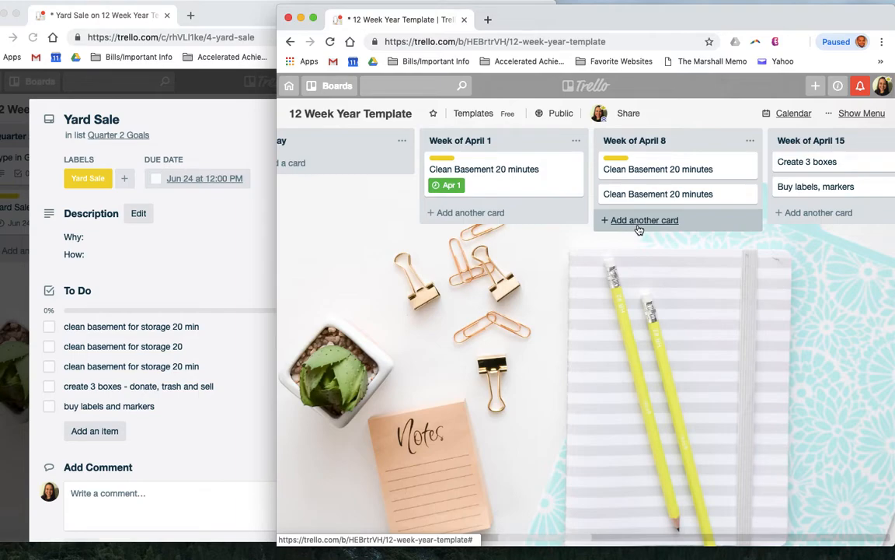
{"action": "left_click", "coordinate": [639, 226]}
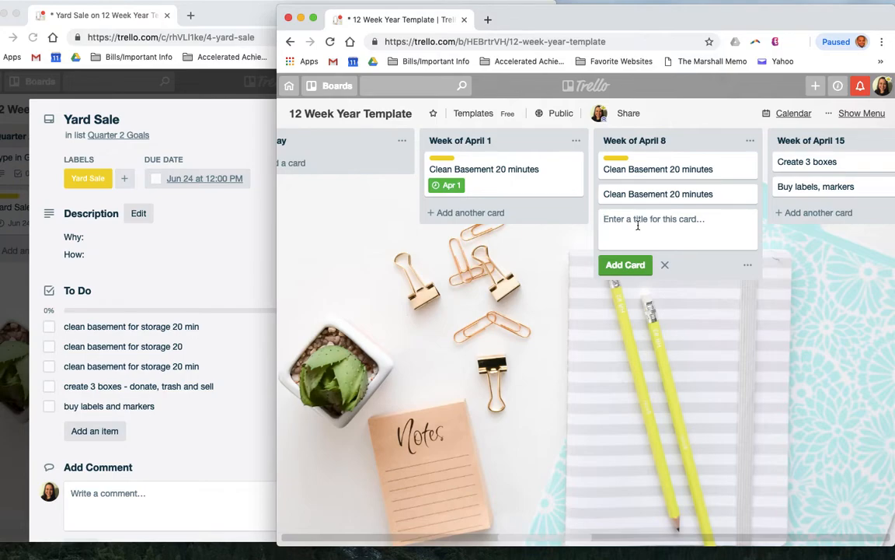
{"action": "type", "text": "Sent"}
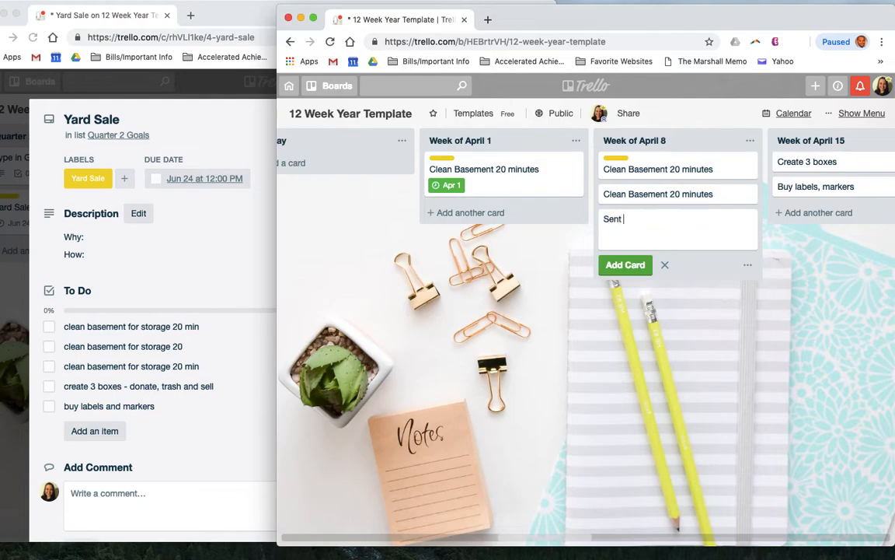
{"action": "type", "text": "nd Invitations"}
{"action": "key", "text": "Return"}
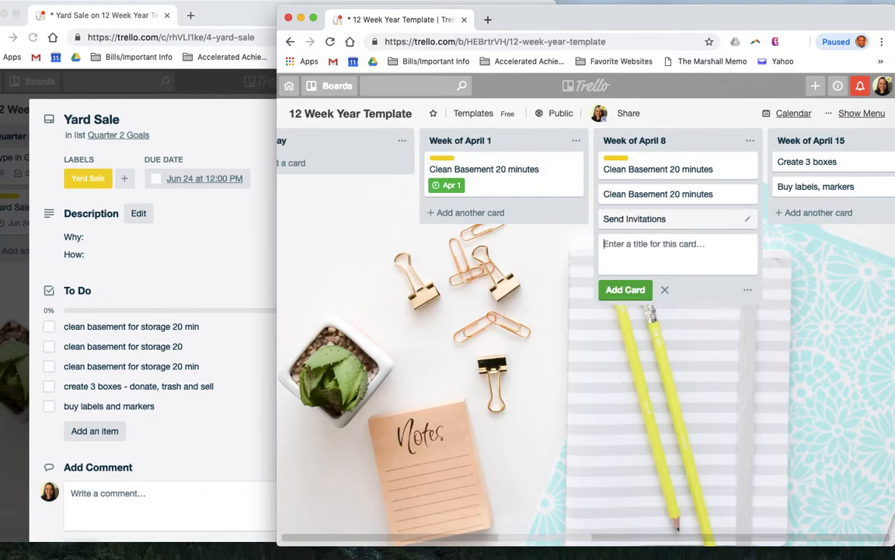
- Open the labels for the Send Invitations card and name the blank purple label with a person's first name plus "Wedding"
{"action": "left_click", "coordinate": [748, 222]}
{"action": "left_click", "coordinate": [797, 222]}
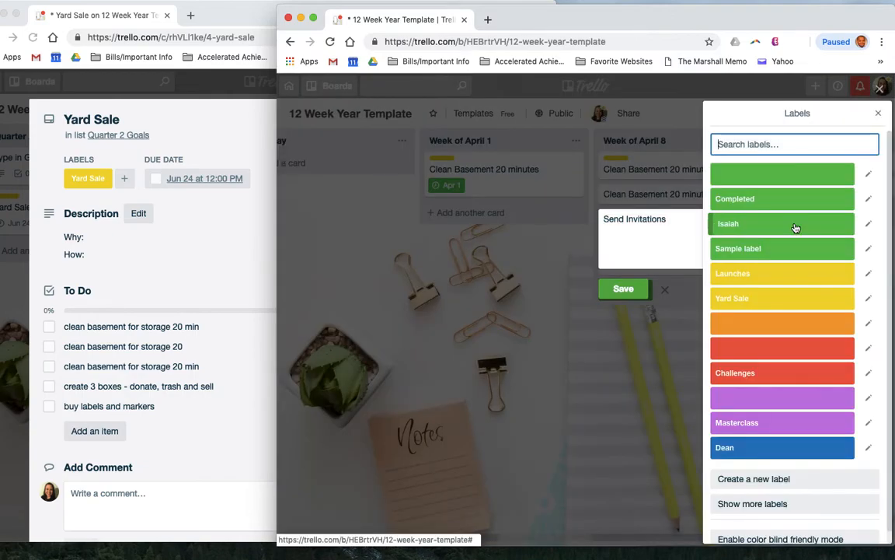
{"action": "left_click", "coordinate": [867, 398]}
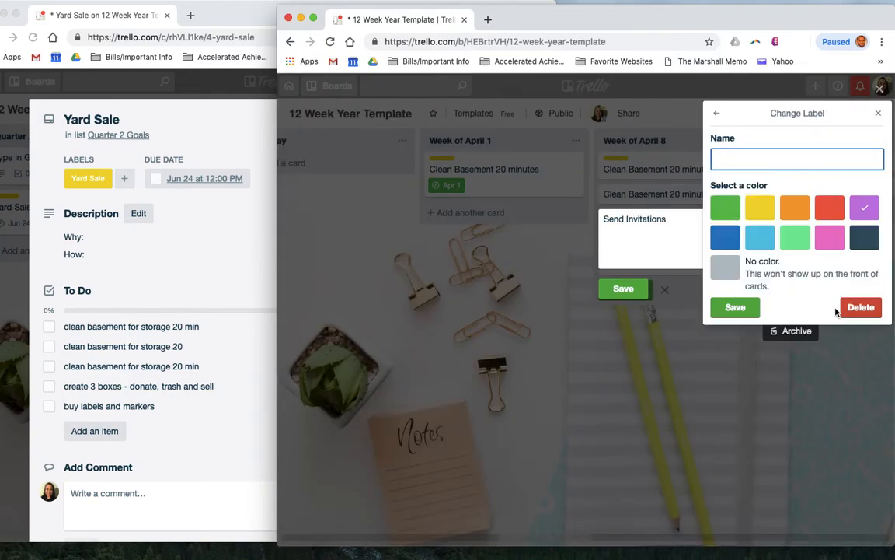
{"action": "type", "text": "Steph Wedding"}
{"action": "left_click", "coordinate": [736, 307]}
- Assign the purple Wedding label to the Send Invitations card and save the card
{"action": "left_click", "coordinate": [757, 425]}
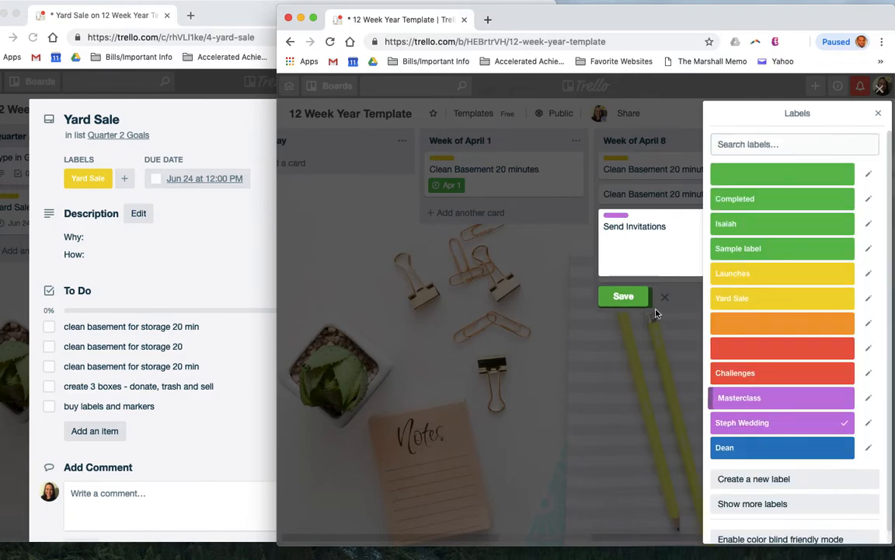
{"action": "left_click", "coordinate": [639, 292]}
{"action": "left_click", "coordinate": [656, 302]}
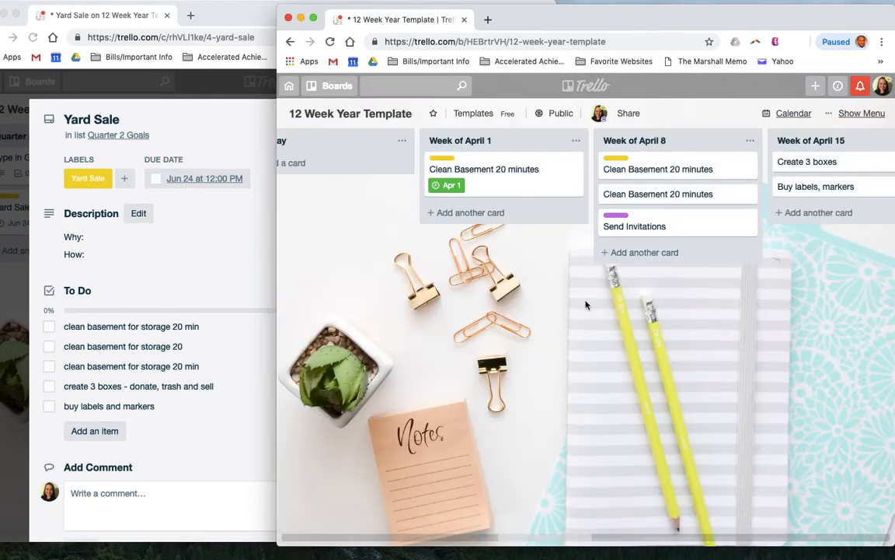
- Set up a board copy titled "whatever you want" in the Templates team with Keep Cards enabled, and cancel without creating it
{"action": "left_click_drag", "start_coordinate": [524, 539], "coordinate": [303, 506]}
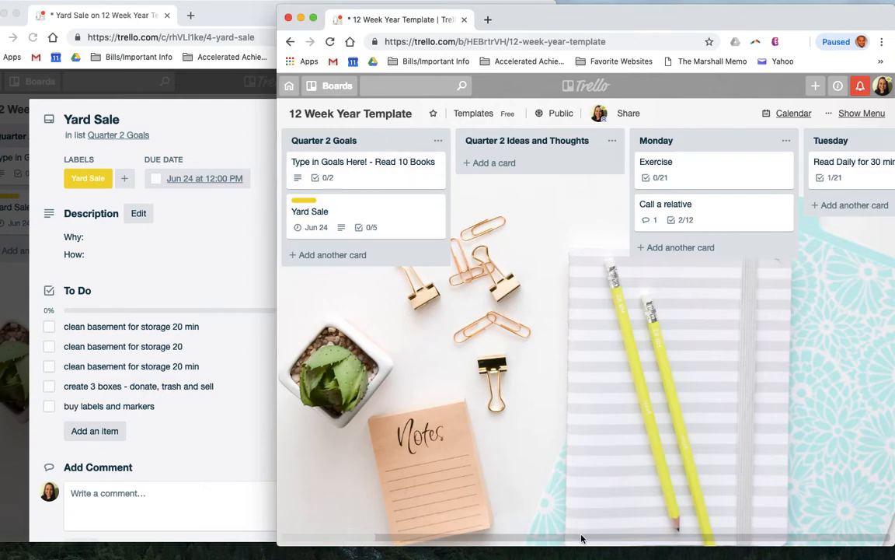
{"action": "left_click_drag", "start_coordinate": [581, 539], "coordinate": [286, 521]}
{"action": "left_click", "coordinate": [858, 113]}
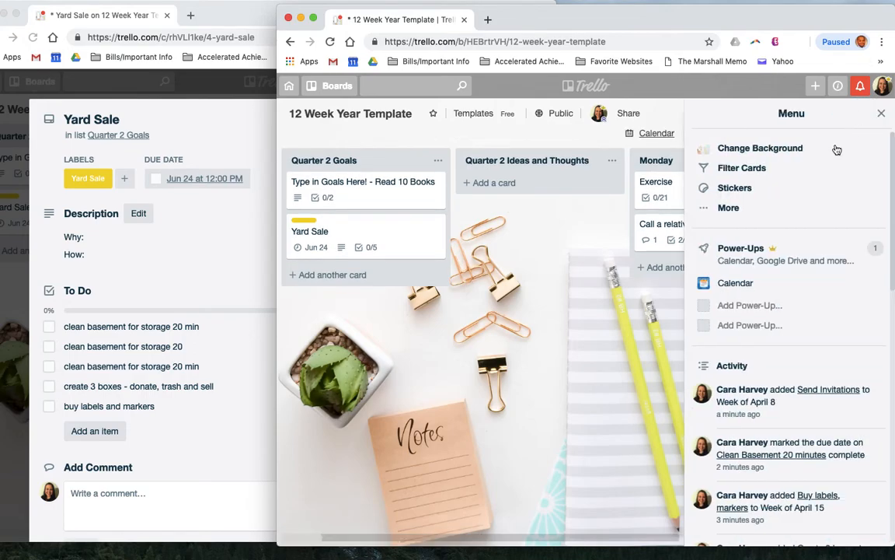
{"action": "left_click", "coordinate": [711, 207]}
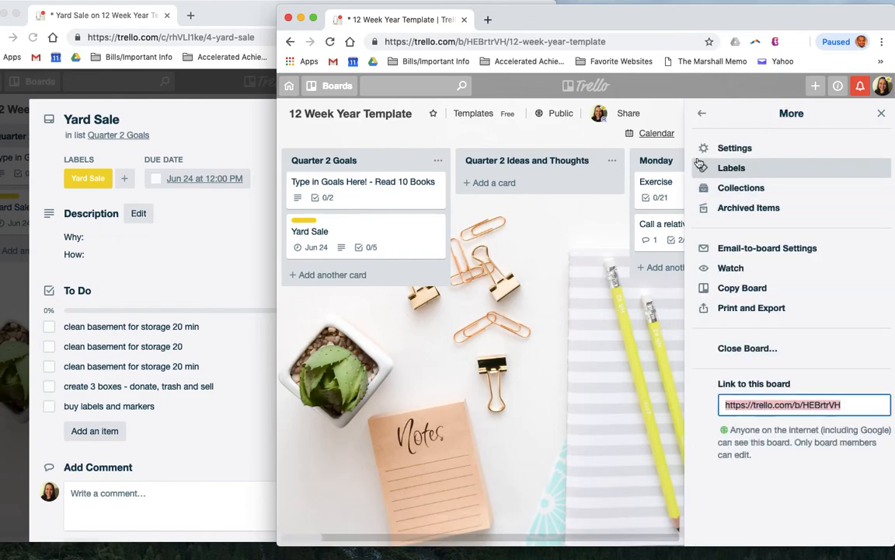
{"action": "left_click", "coordinate": [704, 288]}
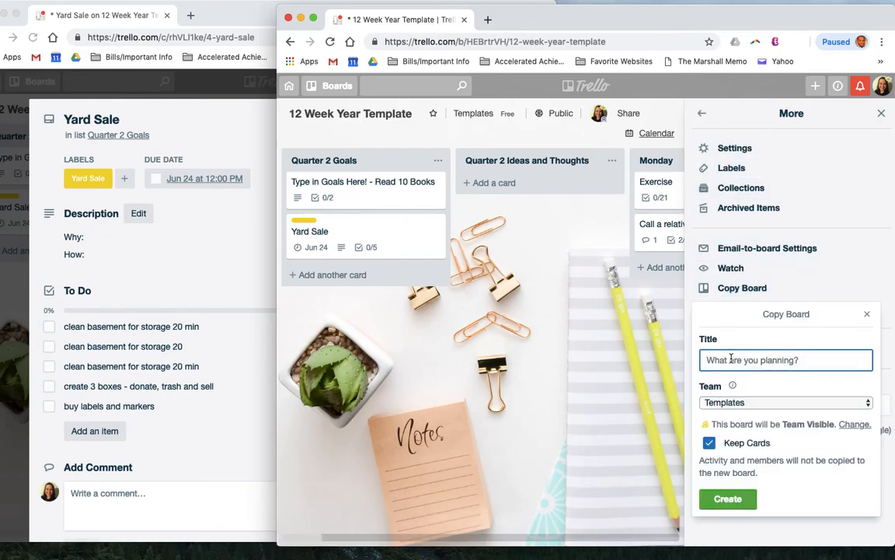
{"action": "type", "text": "whatever you want"}
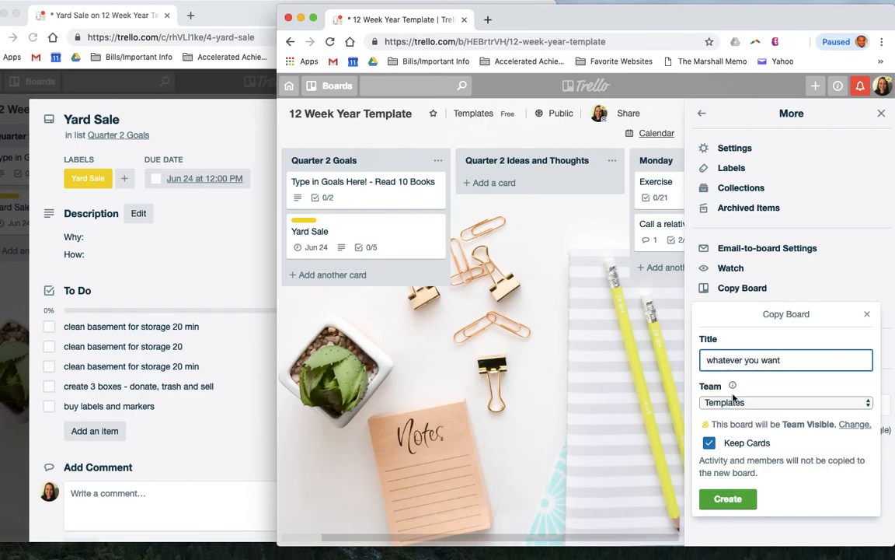
{"action": "left_click", "coordinate": [733, 400]}
{"action": "left_click", "coordinate": [734, 346]}
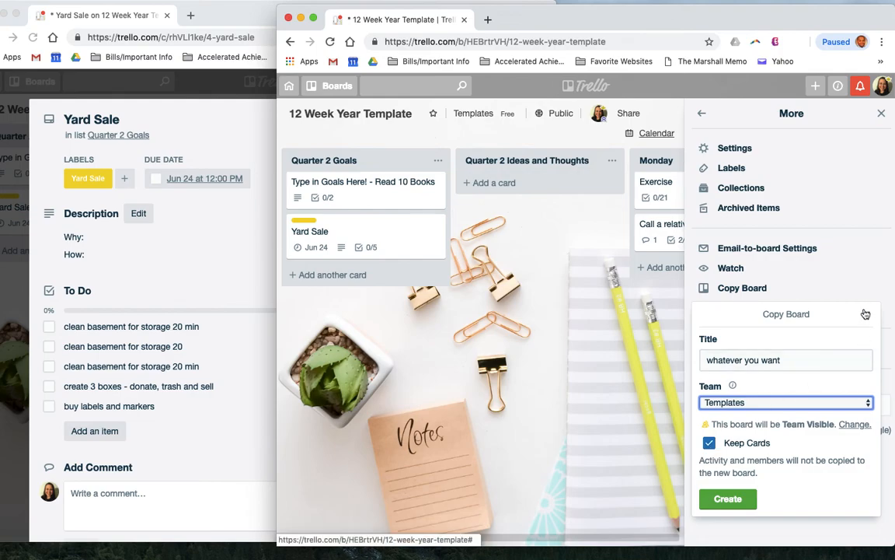
{"action": "left_click", "coordinate": [709, 444]}
{"action": "left_click", "coordinate": [708, 444]}
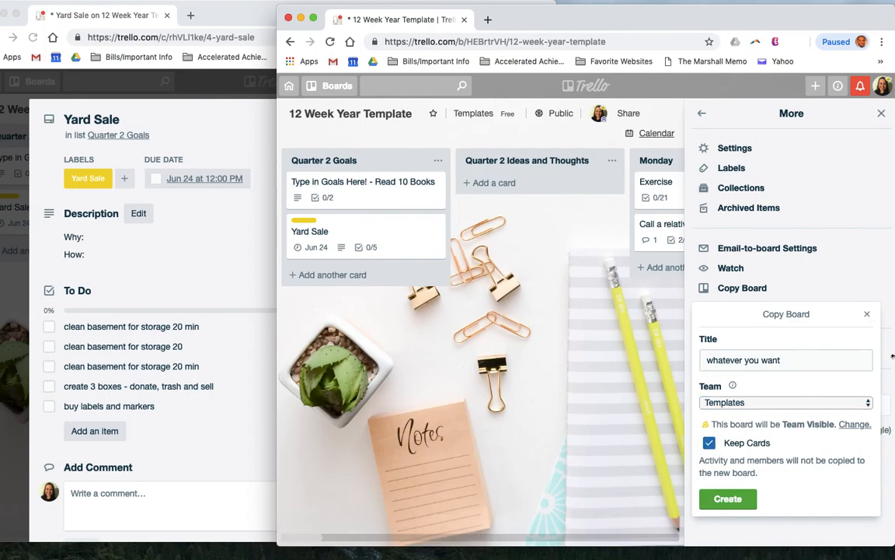
{"action": "left_click", "coordinate": [868, 315]}
{"action": "left_click", "coordinate": [882, 113]}
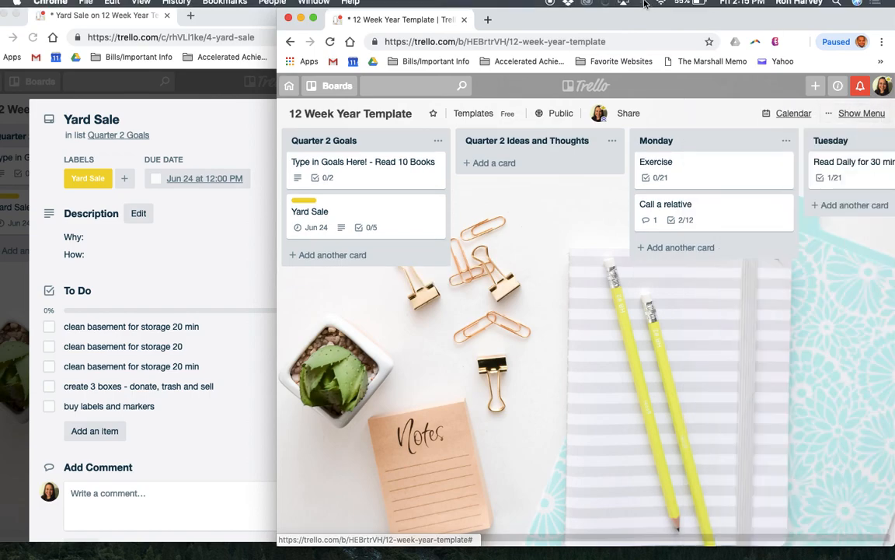